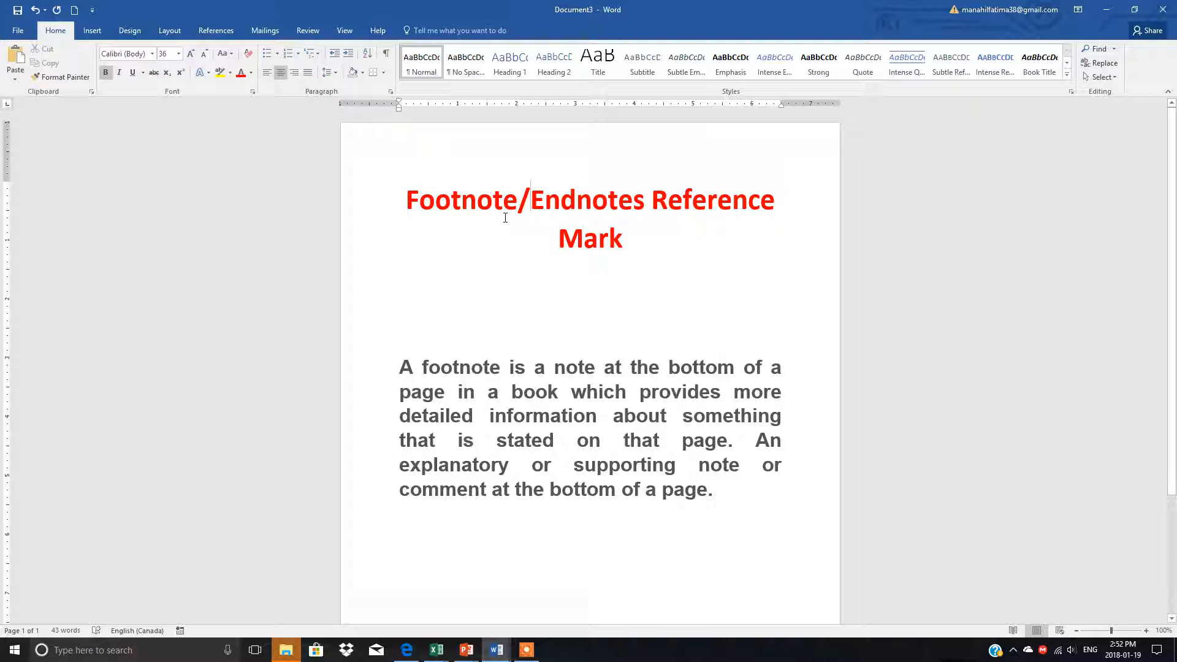
# Switch to the letter in Document2 and add the missing "c" to complete the placeholder name in the salutation
pyautogui.click(496, 650)
pyautogui.click(448, 599)
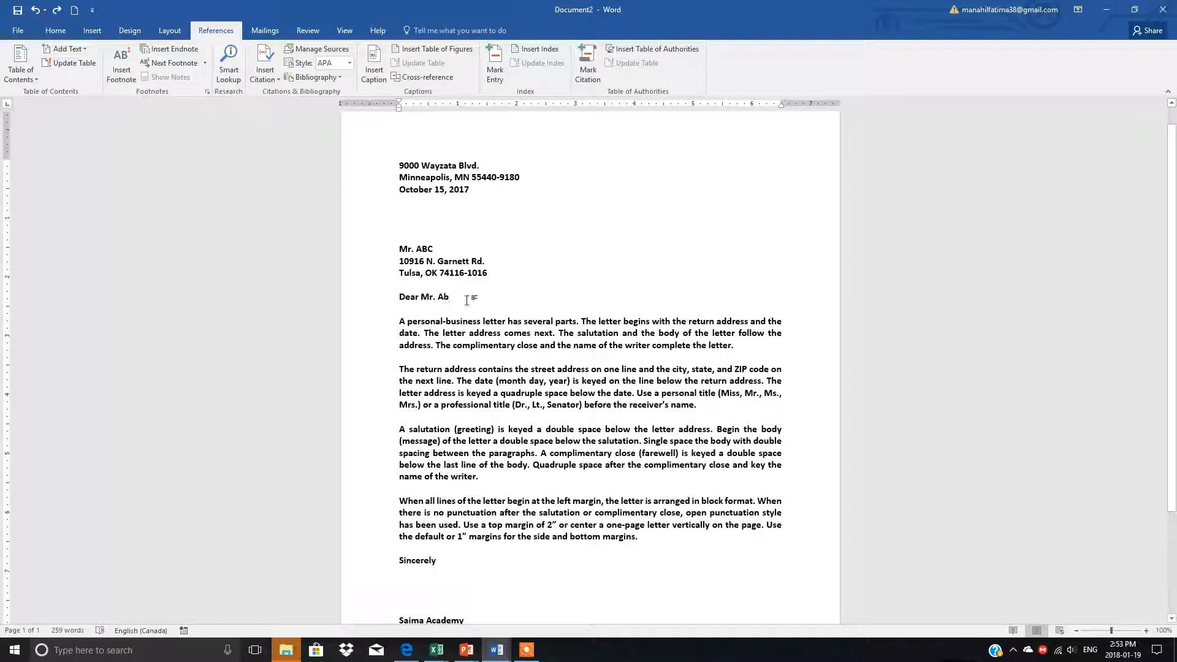
pyautogui.write('c')
pyautogui.click(55, 30)
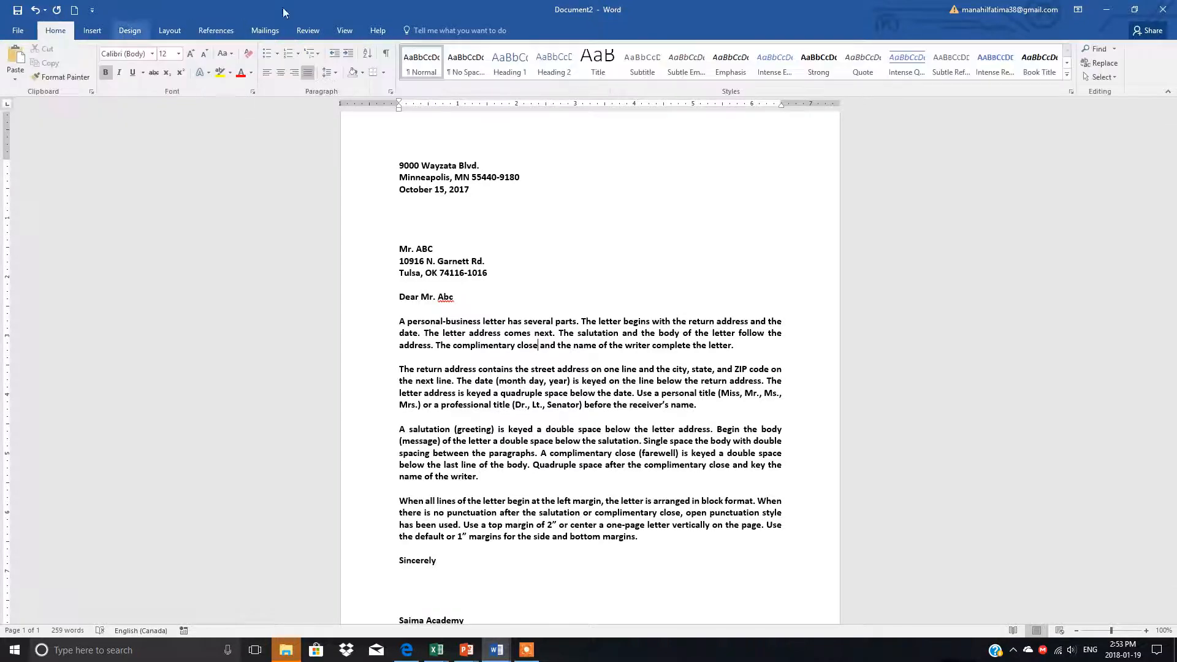
# Insert a footnote after "complimentary close" in the first paragraph reading "The part of a letter that by convention immediately leads the signature as “very Truly”."
pyautogui.click(214, 34)
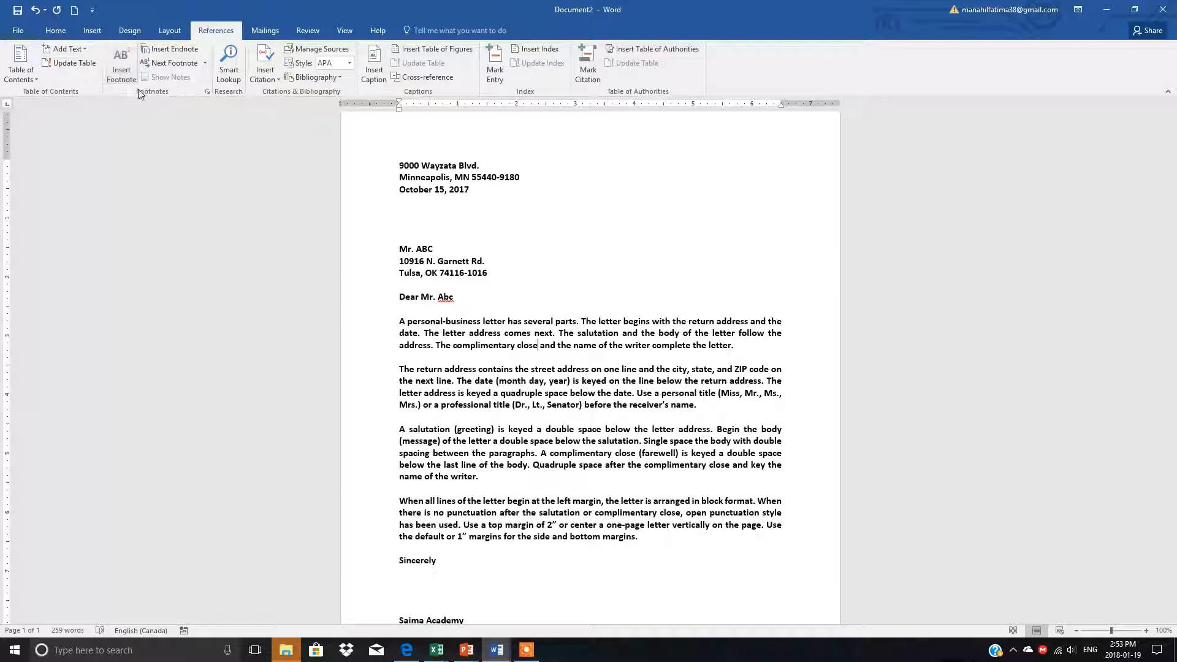
pyautogui.click(118, 60)
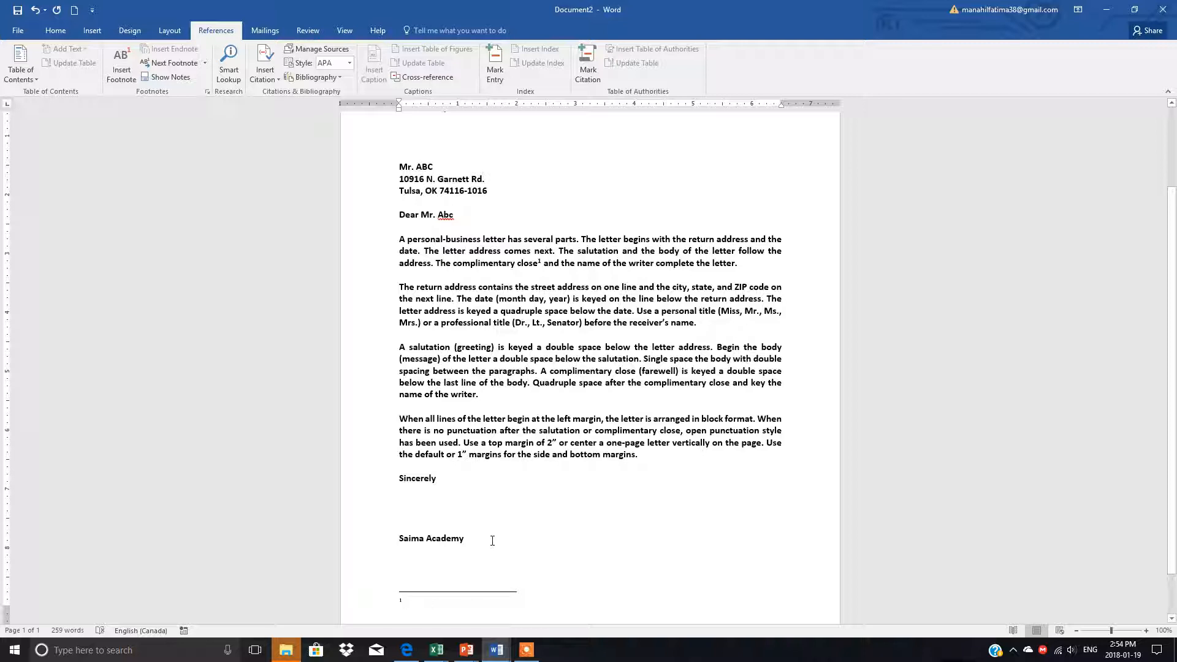
pyautogui.write('The pa')
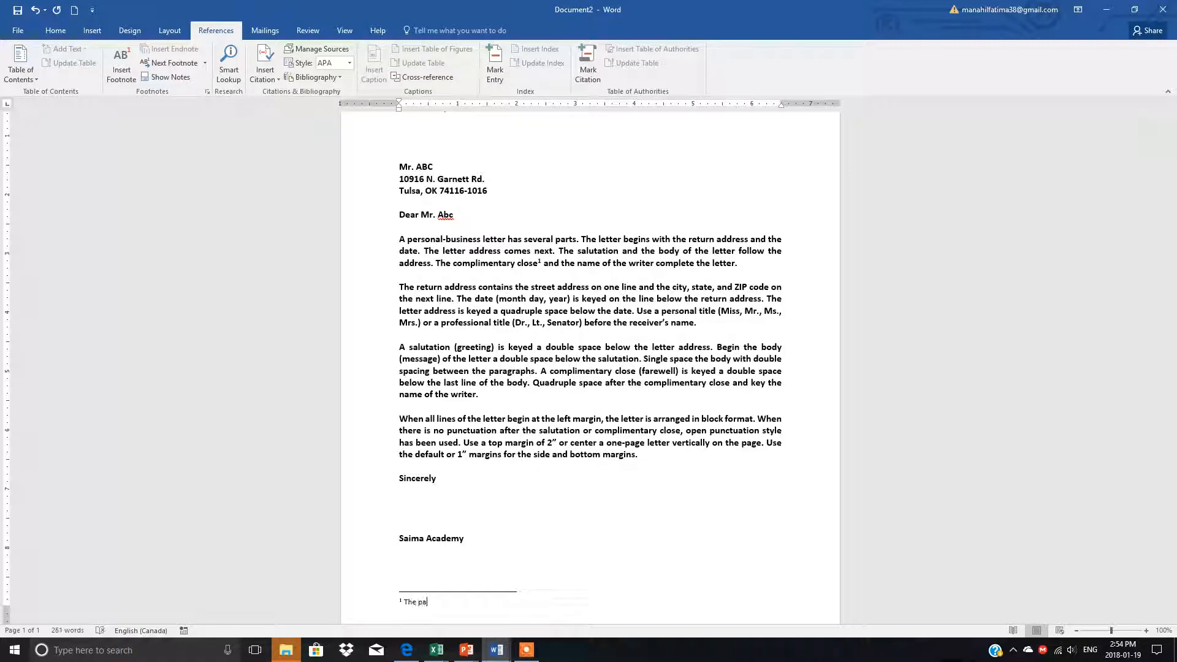
pyautogui.write('rt of a letter that by convention o')
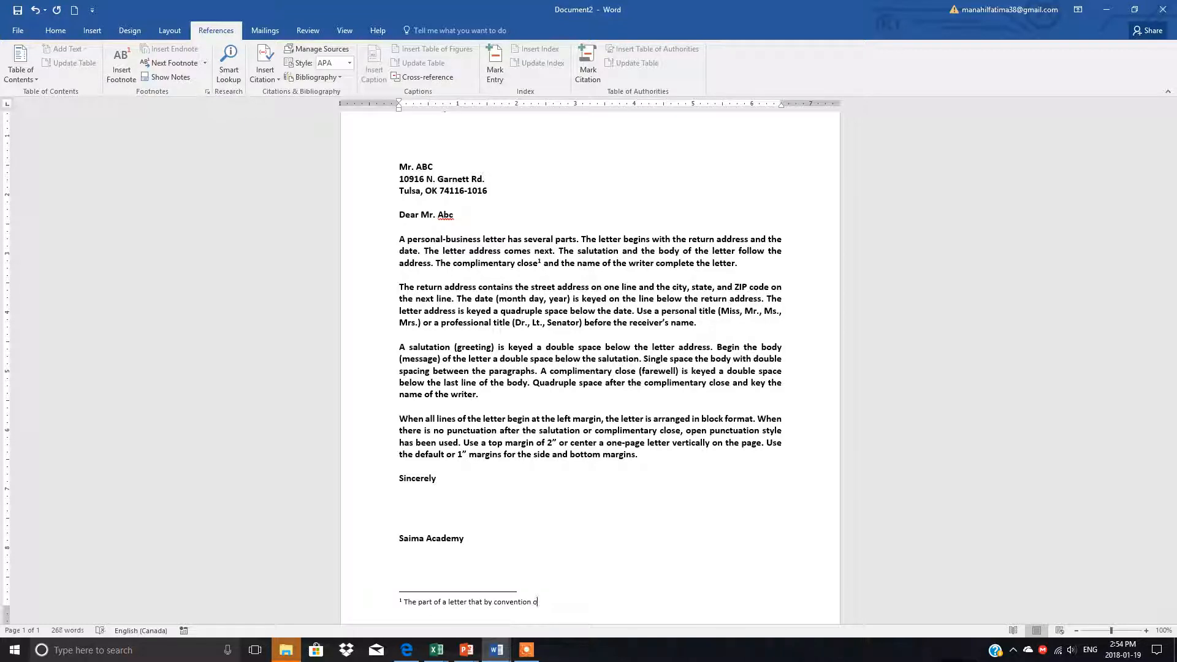
pyautogui.press('BackSpace')
pyautogui.write('immediately')
pyautogui.write('leads the signature as “very Tr')
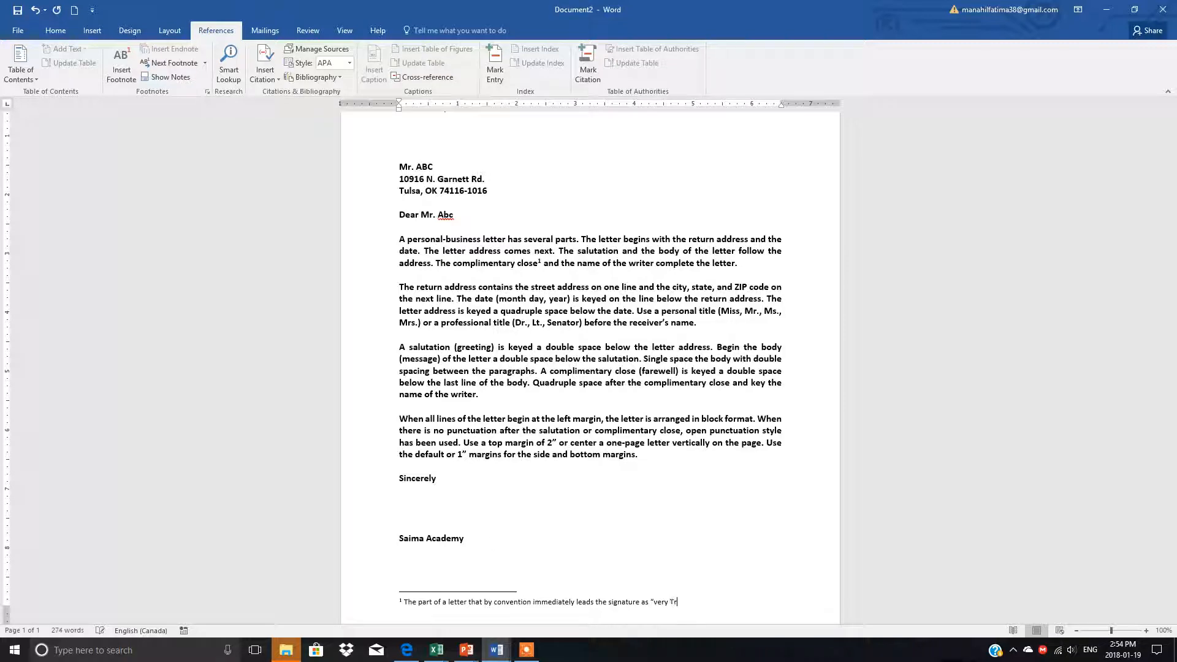
pyautogui.write('uly”')
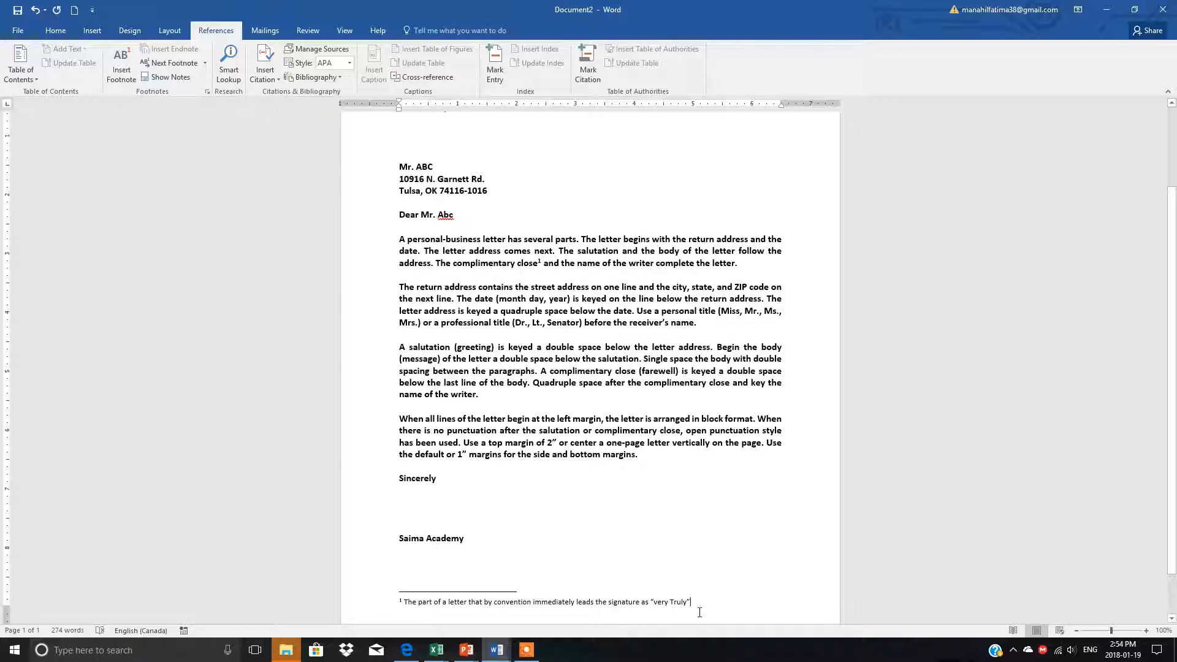
pyautogui.write('.')
# Make the whole text of the first footnote bold
pyautogui.moveTo(693, 602); pyautogui.dragTo(388, 598)
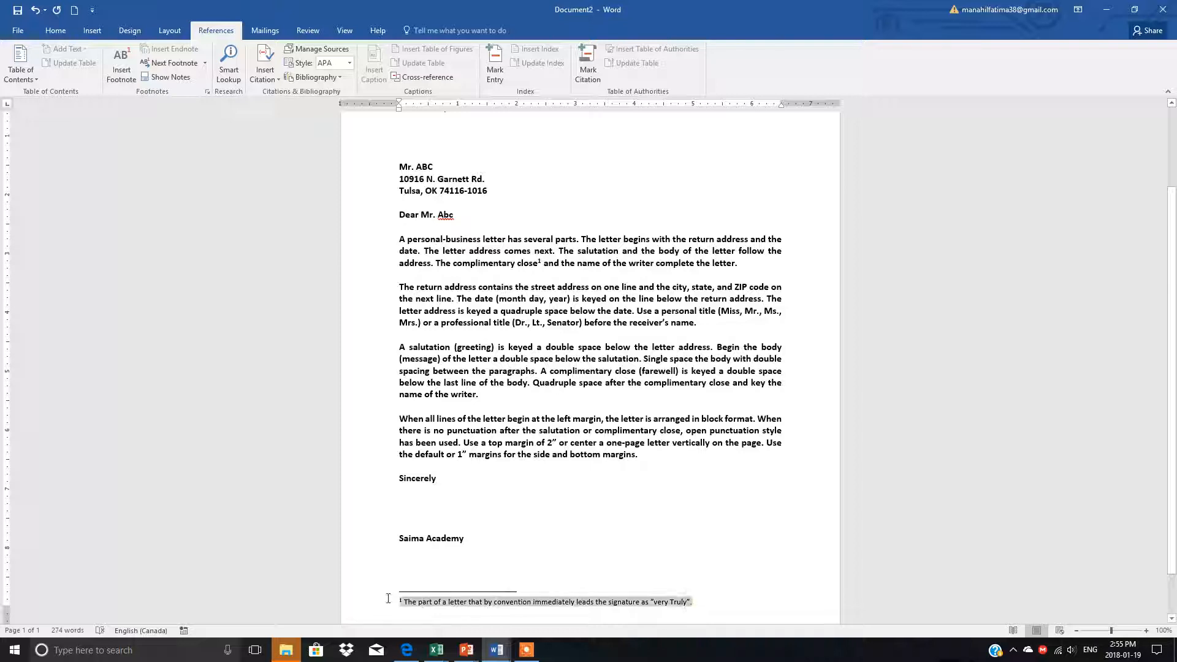
pyautogui.click(55, 30)
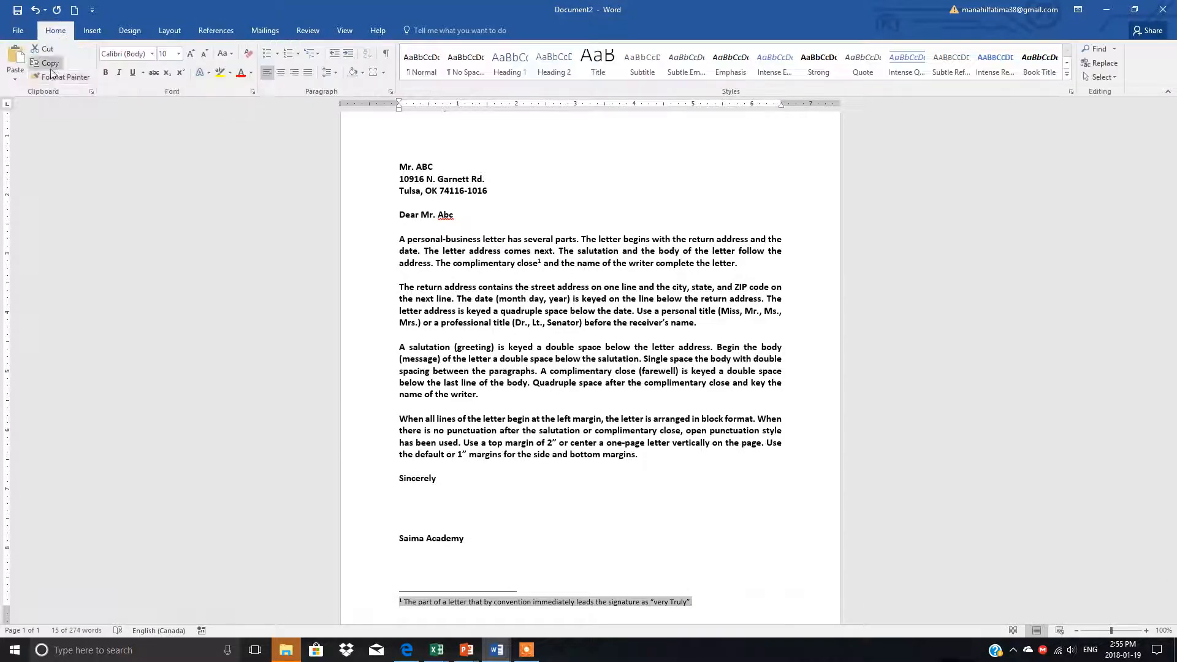
pyautogui.click(106, 73)
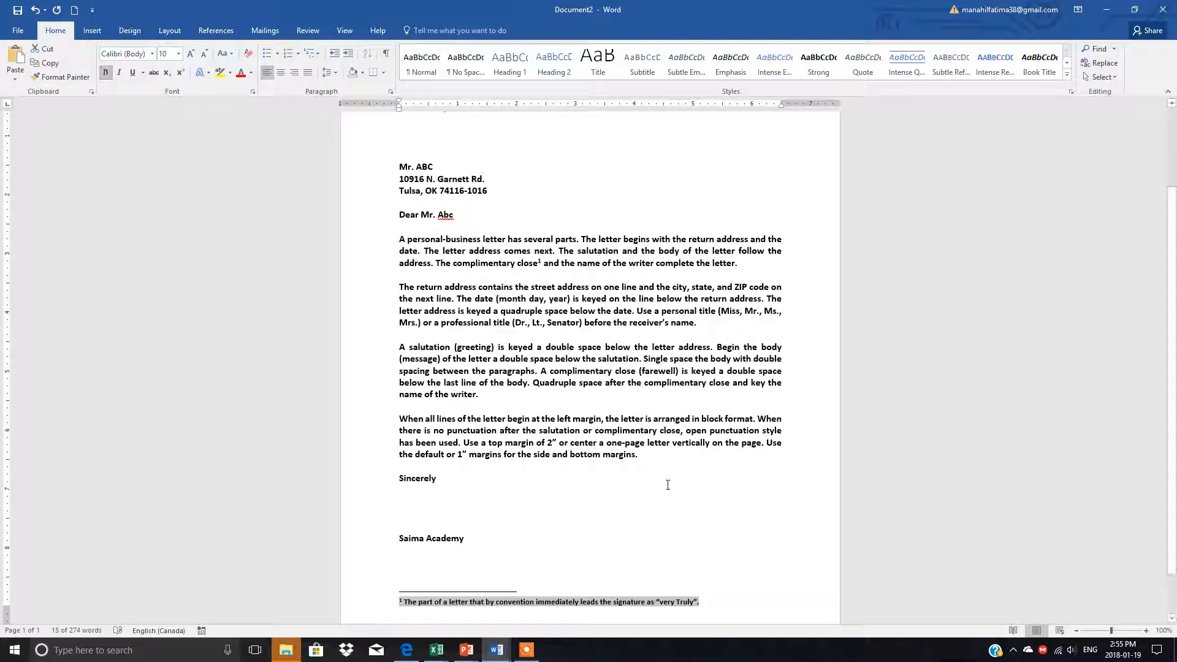
pyautogui.click(654, 518)
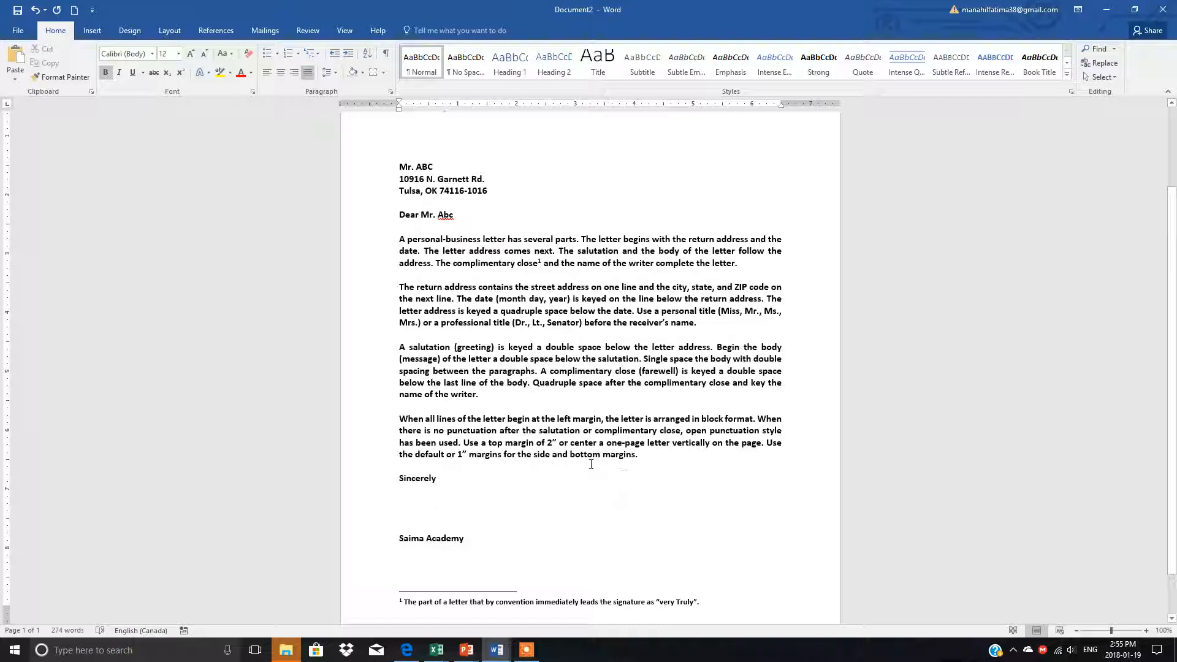
# Insert a footnote after "margins" at the end of the last body paragraph reading "From layout tab you may set the margin."
pyautogui.click(636, 454)
pyautogui.click(223, 31)
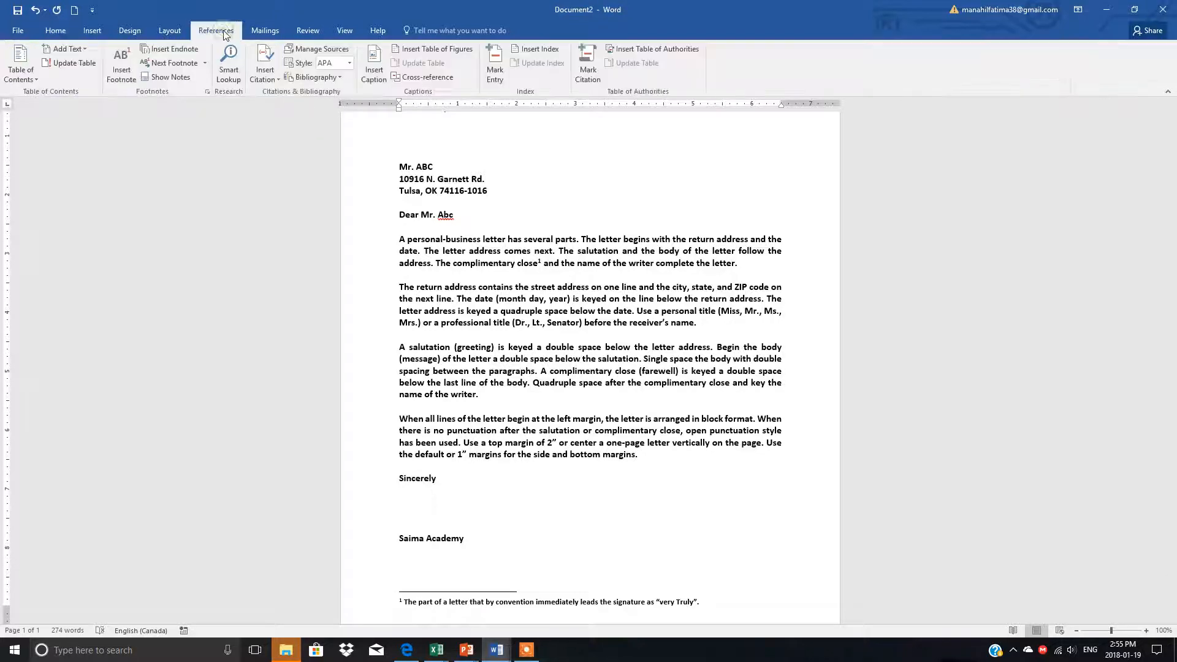
pyautogui.click(120, 57)
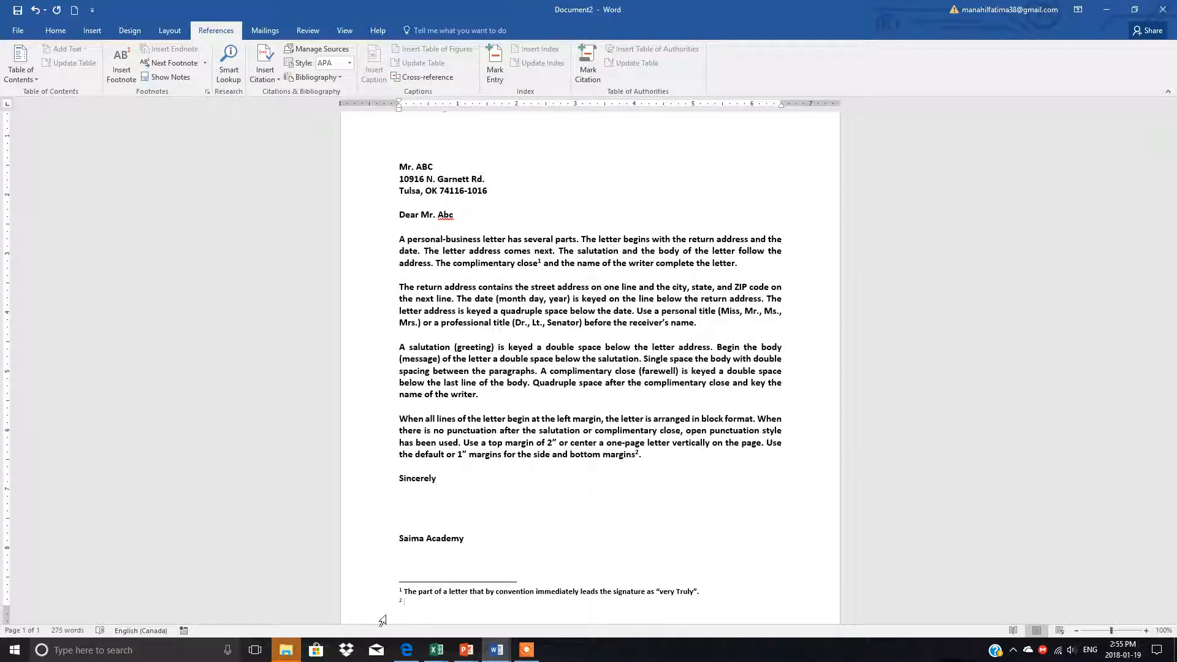
pyautogui.write('From I')
pyautogui.write('ayout tab you may set the margin.')
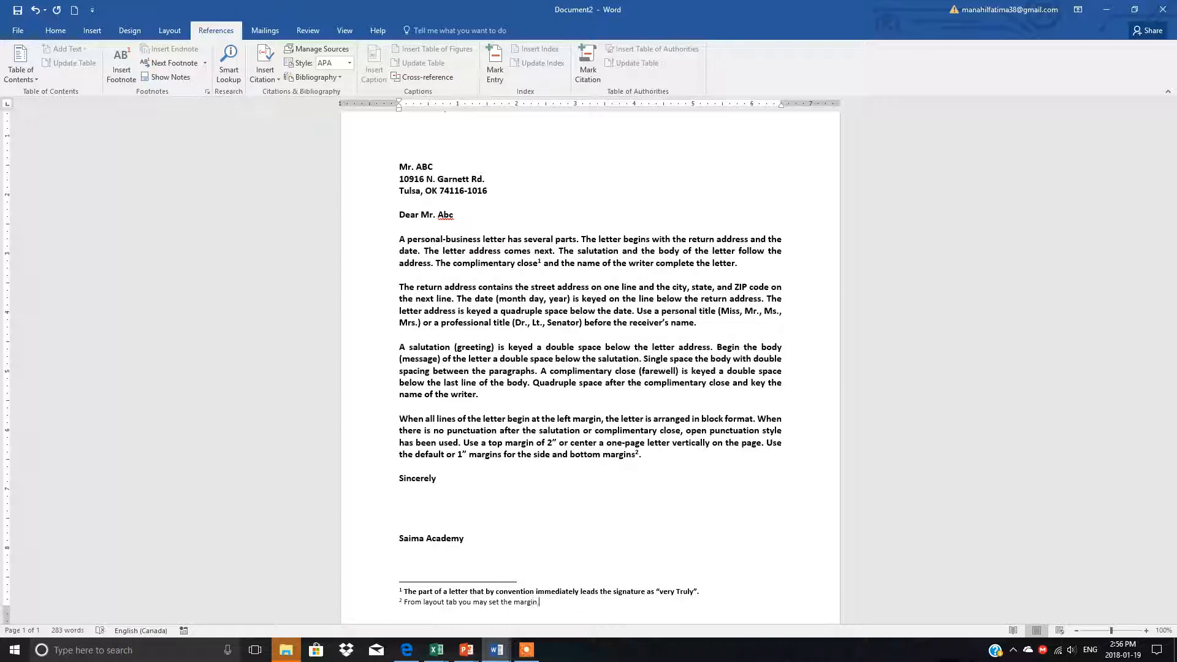
# Make the second footnote's text about setting the margin bold
pyautogui.moveTo(539, 602); pyautogui.dragTo(373, 601)
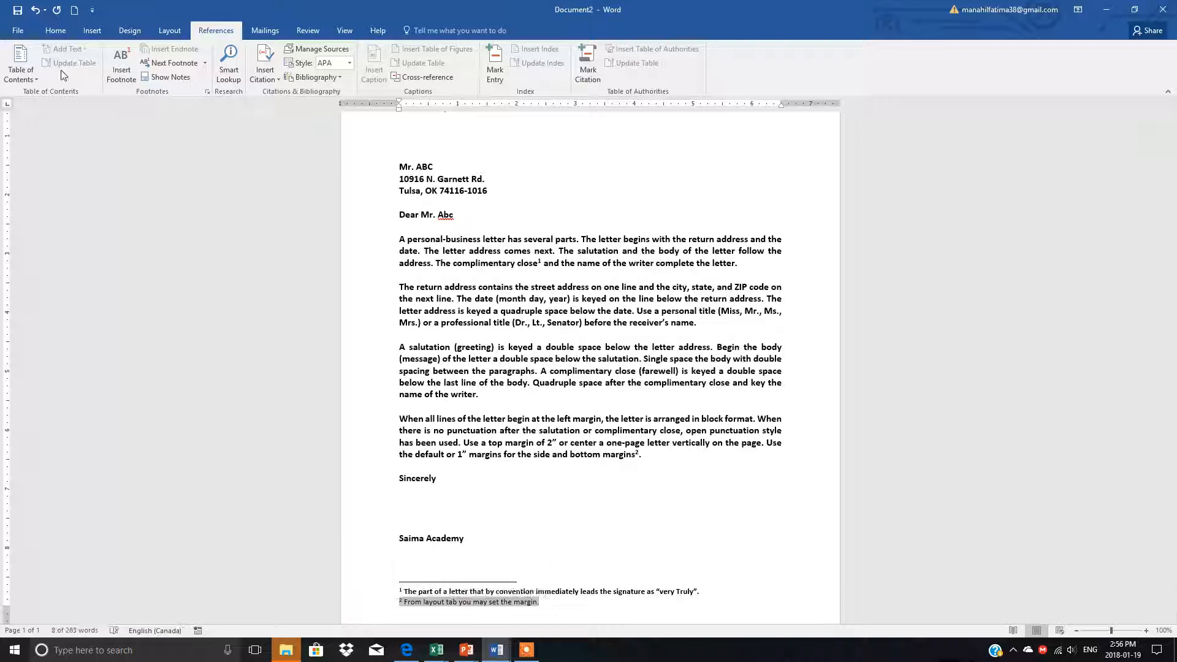
pyautogui.click(55, 30)
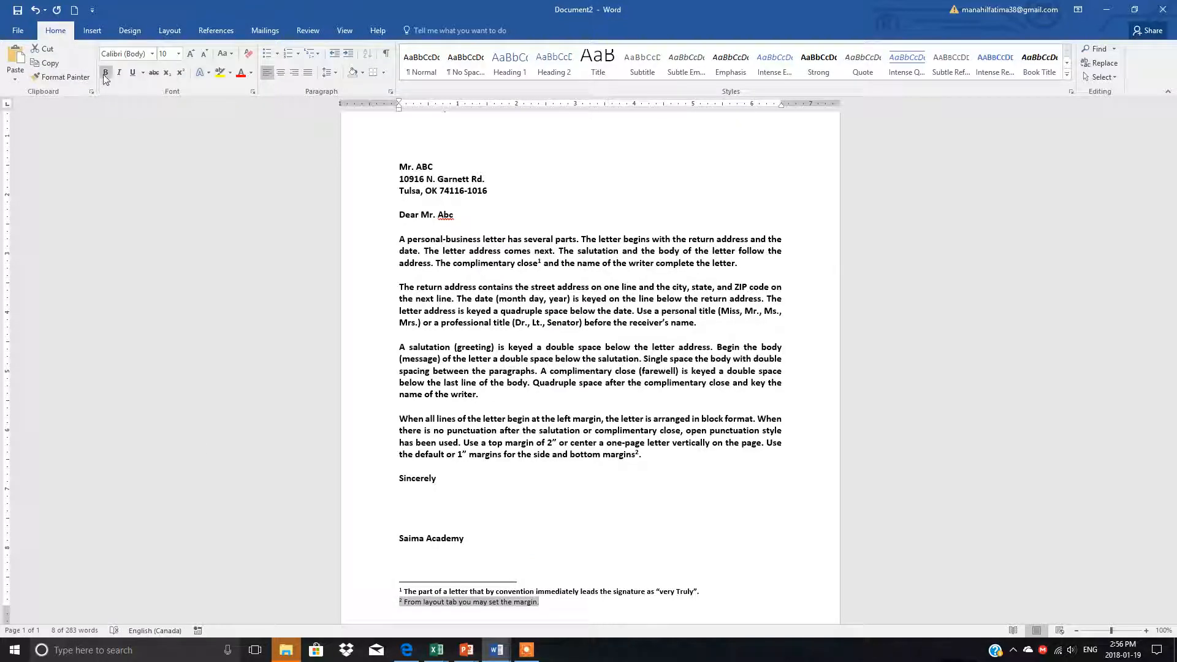
pyautogui.click(611, 473)
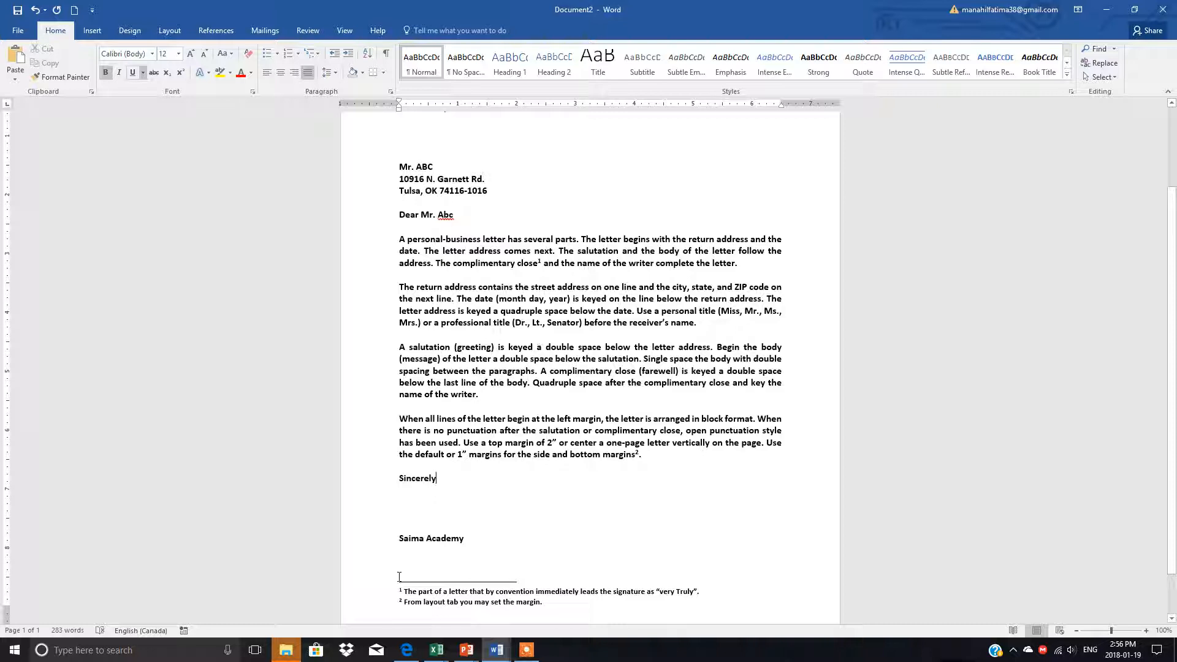
# Undo both footnotes and their bold formatting, keeping the final "c" of the placeholder name in the salutation
pyautogui.click(36, 11)
pyautogui.click(35, 10)
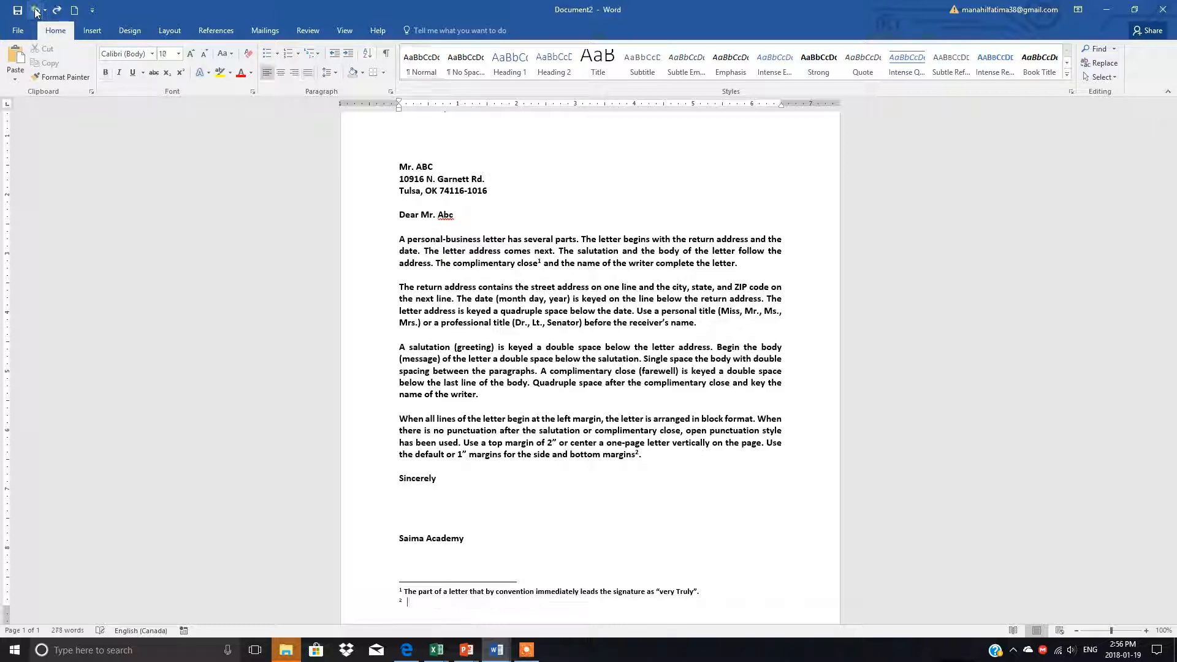
pyautogui.click(36, 10)
pyautogui.click(35, 10)
pyautogui.click(36, 10)
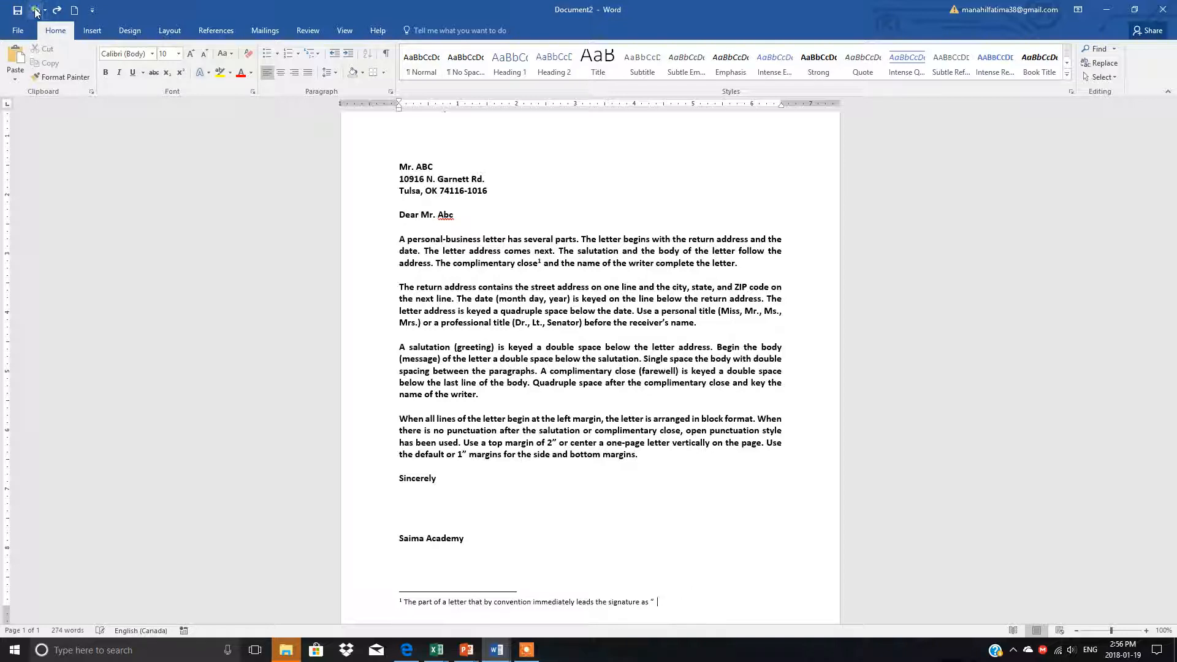
pyautogui.click(35, 11)
pyautogui.click(36, 11)
pyautogui.click(35, 10)
pyautogui.click(35, 10)
pyautogui.click(36, 11)
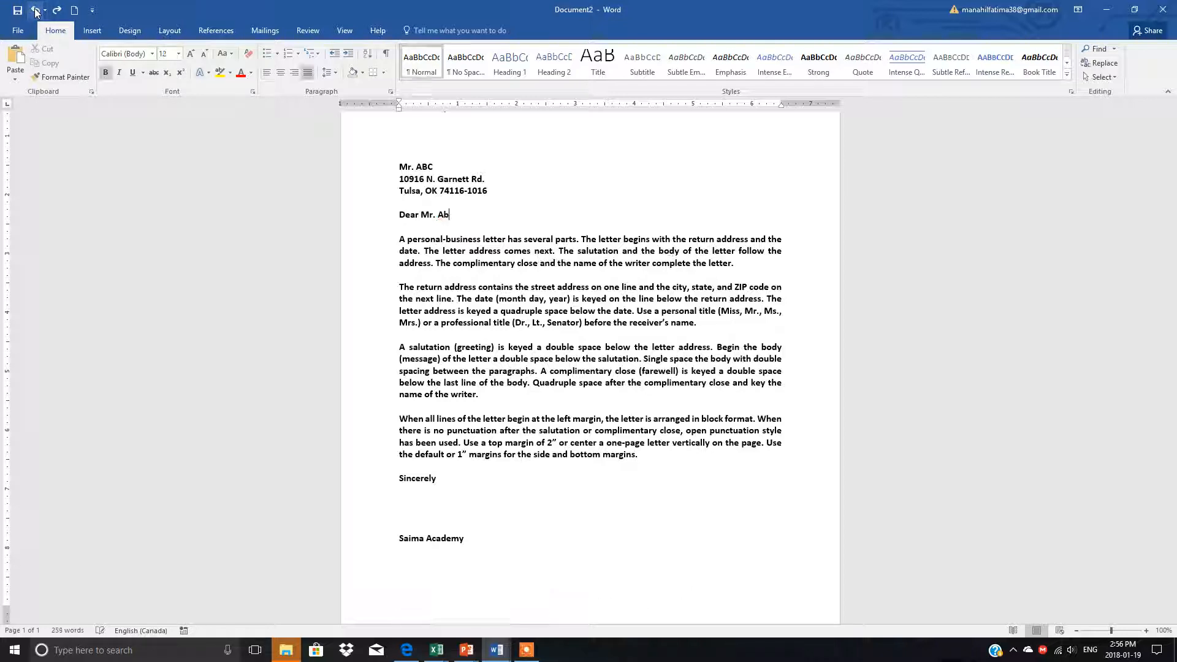
pyautogui.click(36, 11)
pyautogui.write('c')
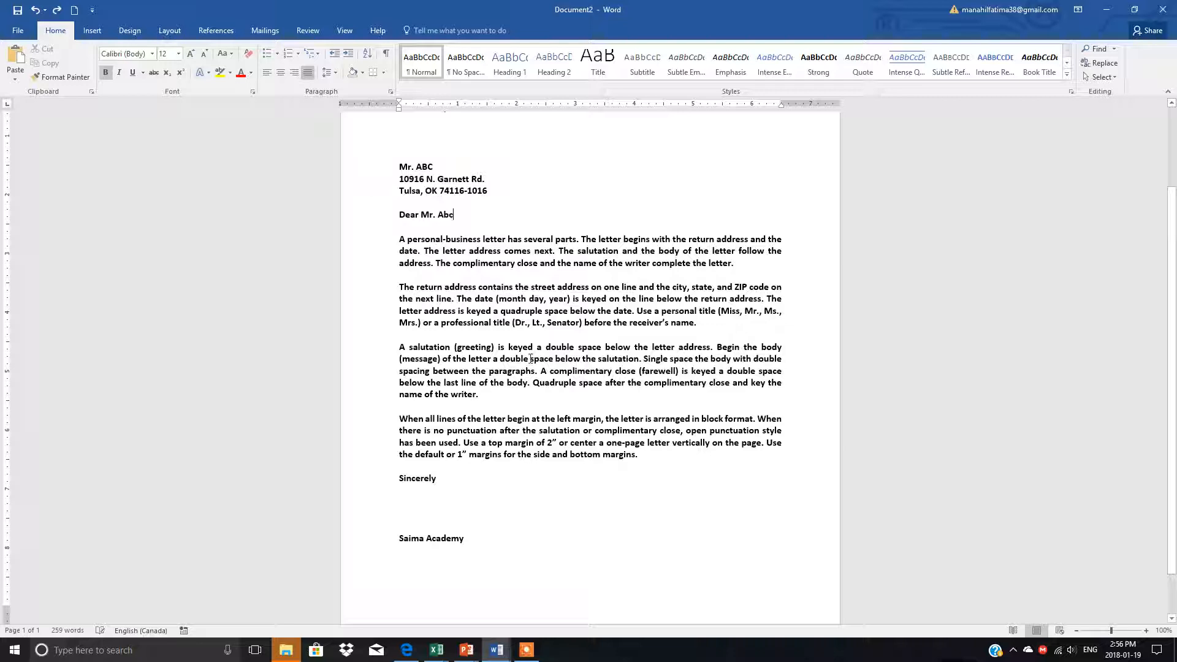
pyautogui.click(661, 548)
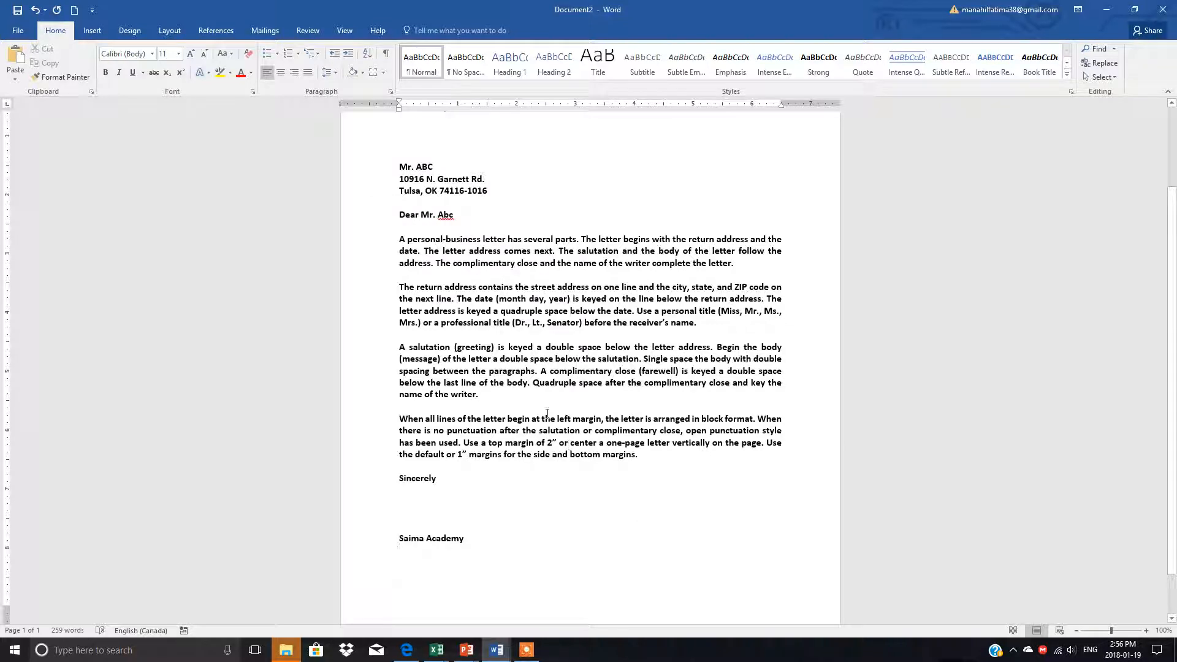
pyautogui.click(537, 263)
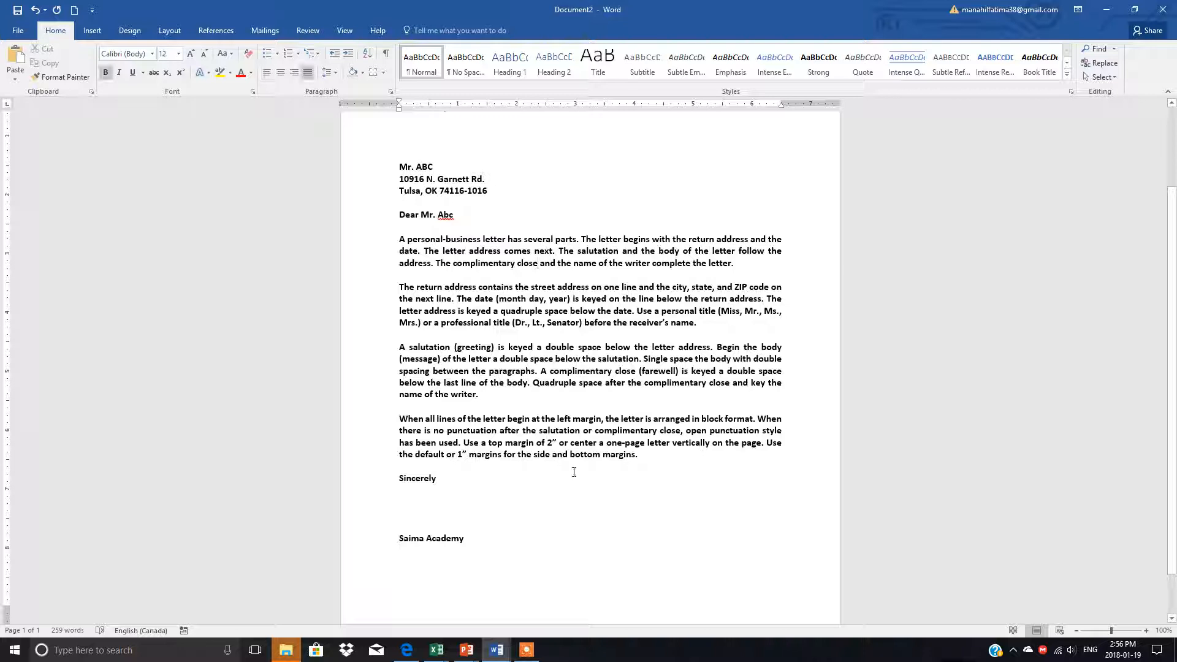
pyautogui.click(221, 33)
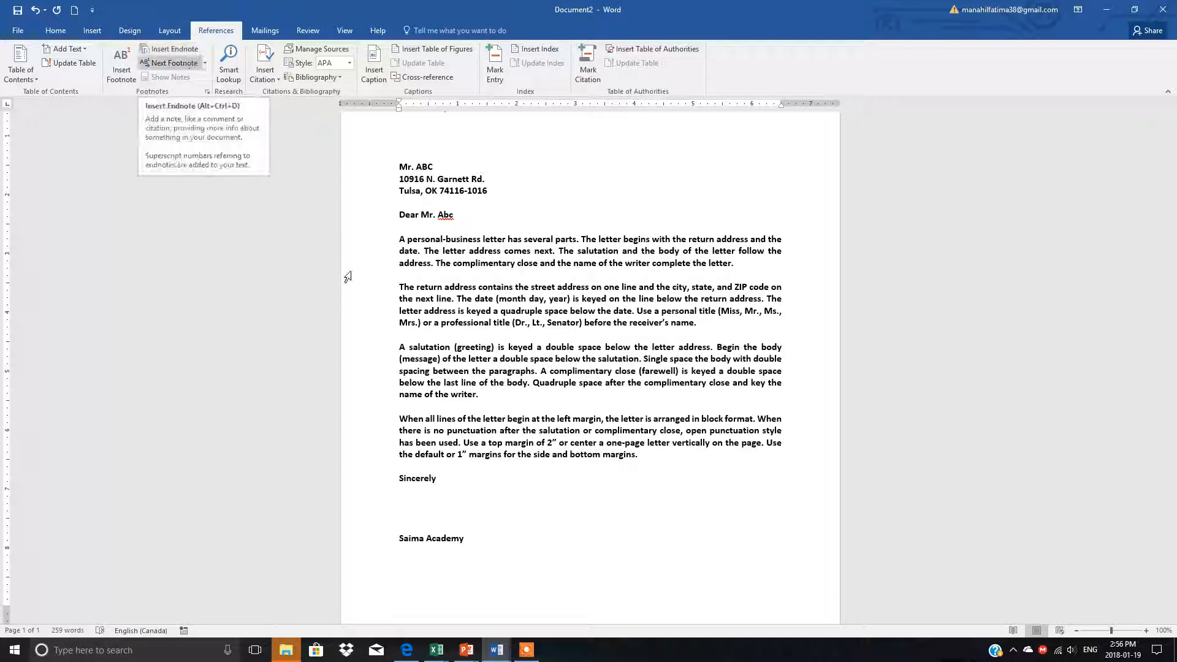
# Copy the letter's four body paragraphs and paste them five times below the closing "Saima Academy" line
pyautogui.moveTo(399, 214); pyautogui.dragTo(526, 509)
pyautogui.click(399, 239)
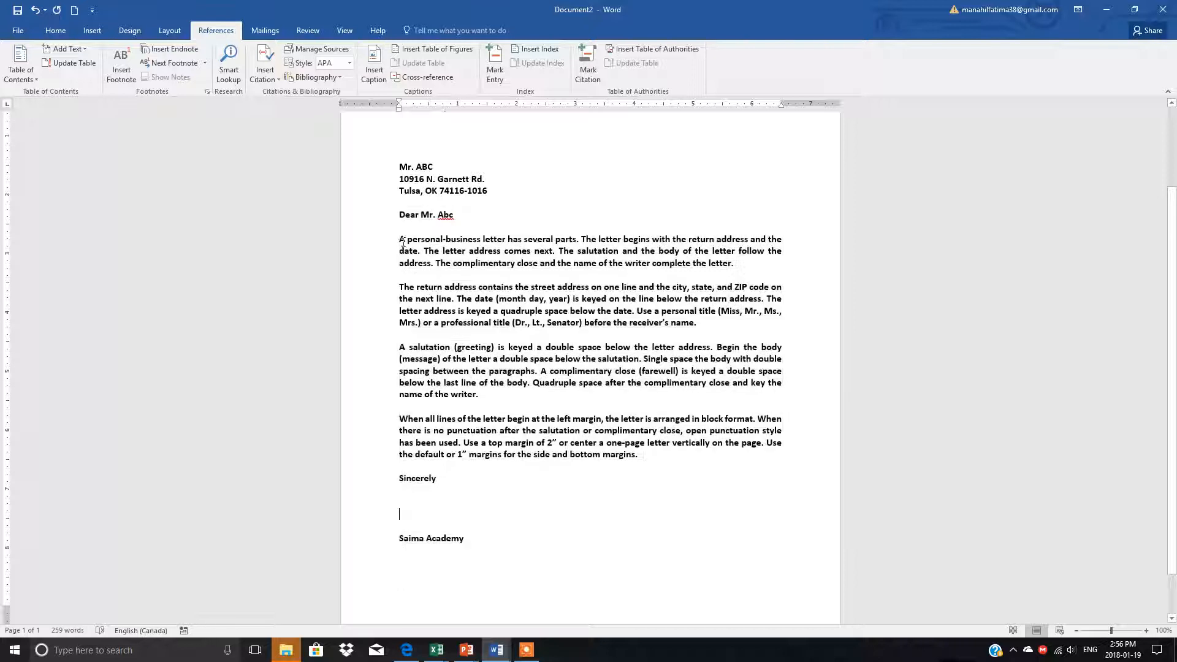
pyautogui.moveTo(399, 238); pyautogui.dragTo(688, 468)
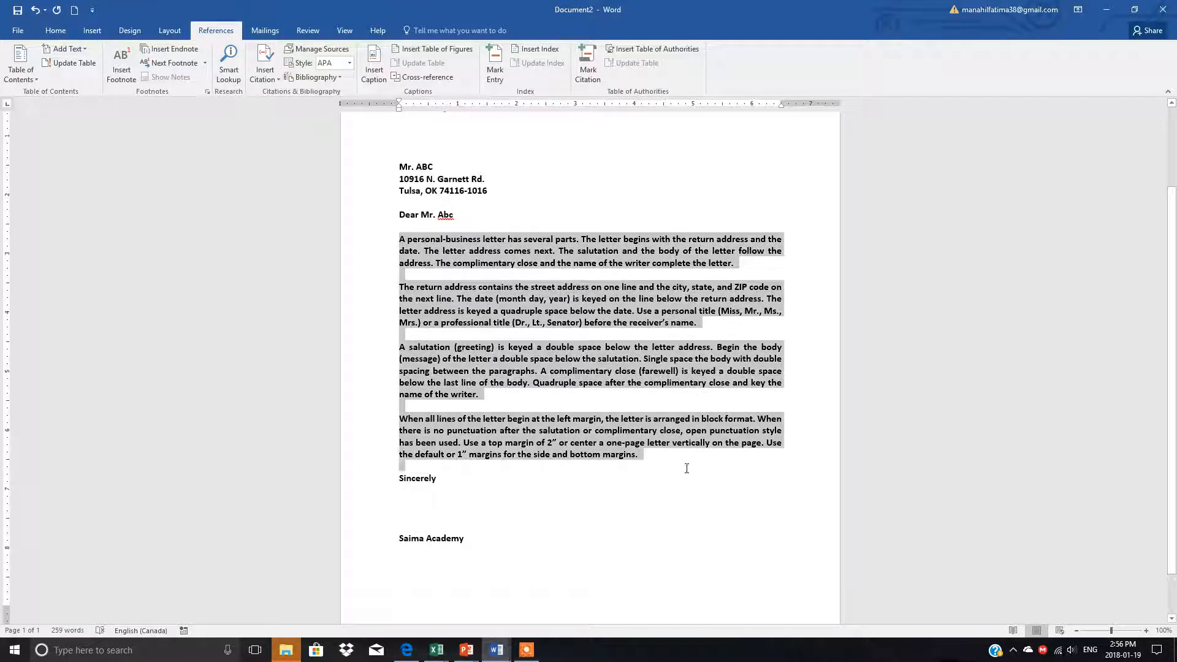
pyautogui.click(49, 30)
pyautogui.click(47, 63)
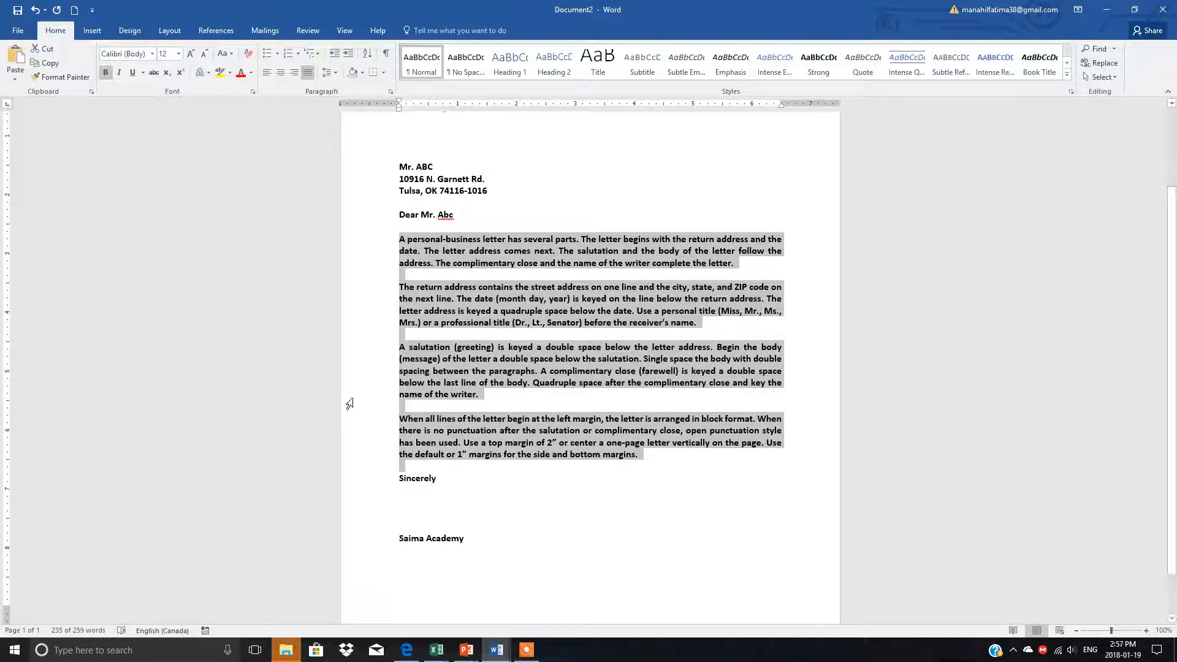
pyautogui.click(477, 550)
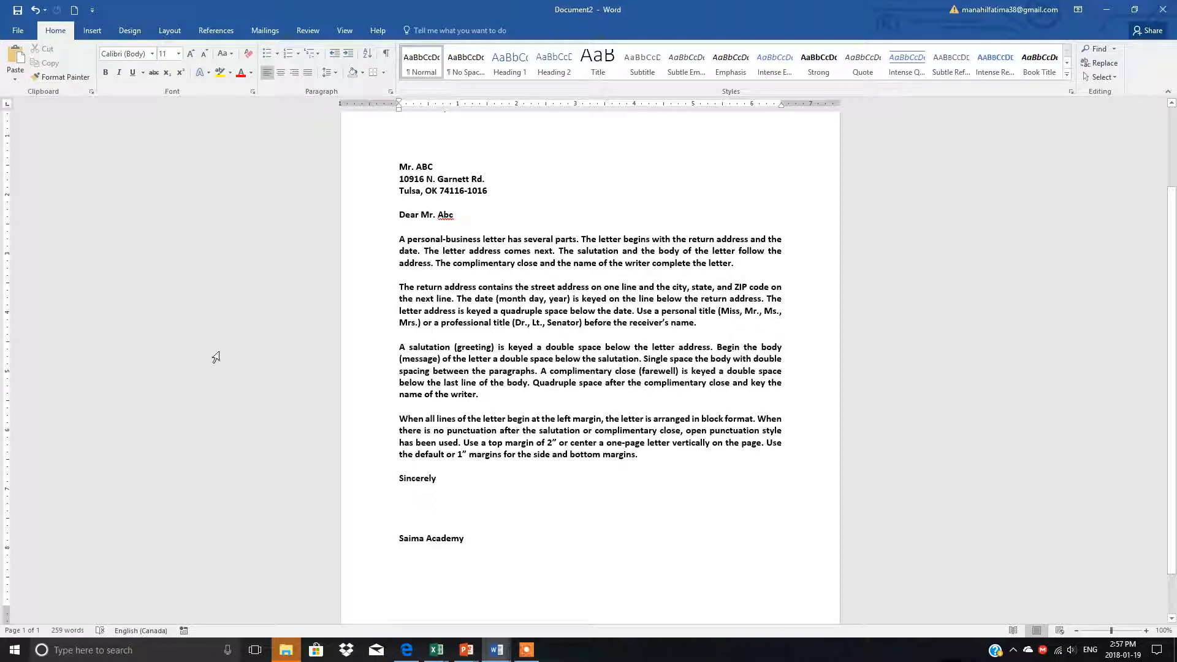
pyautogui.click(15, 53)
pyautogui.click(16, 53)
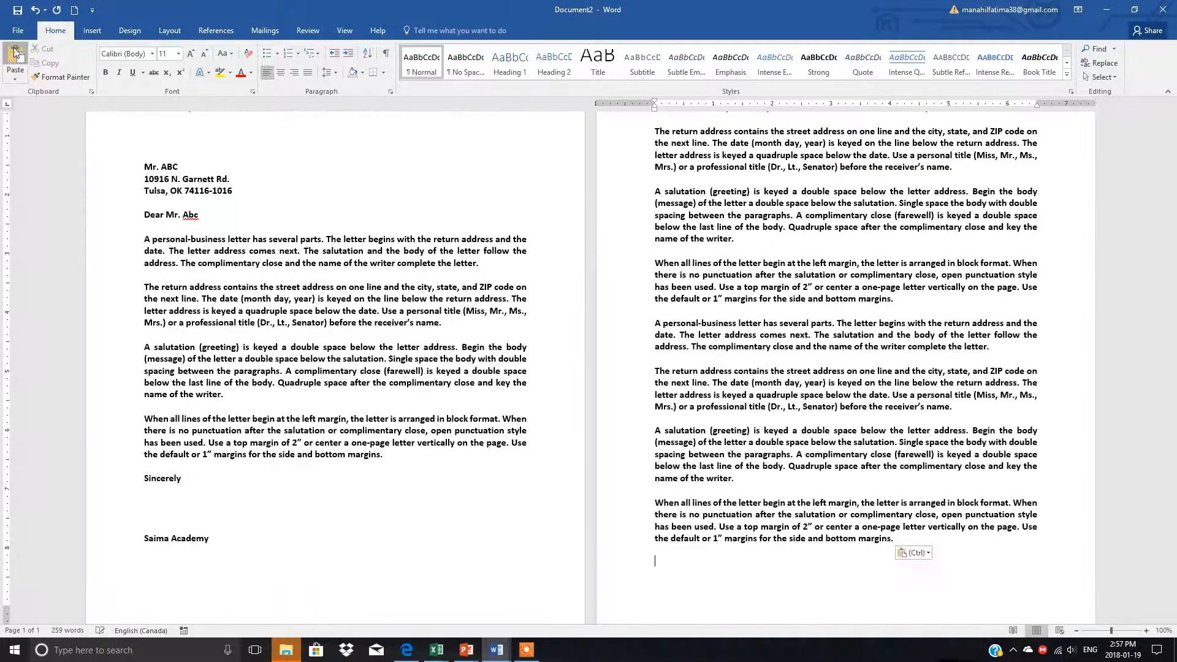
pyautogui.click(16, 53)
pyautogui.click(16, 53)
pyautogui.click(16, 54)
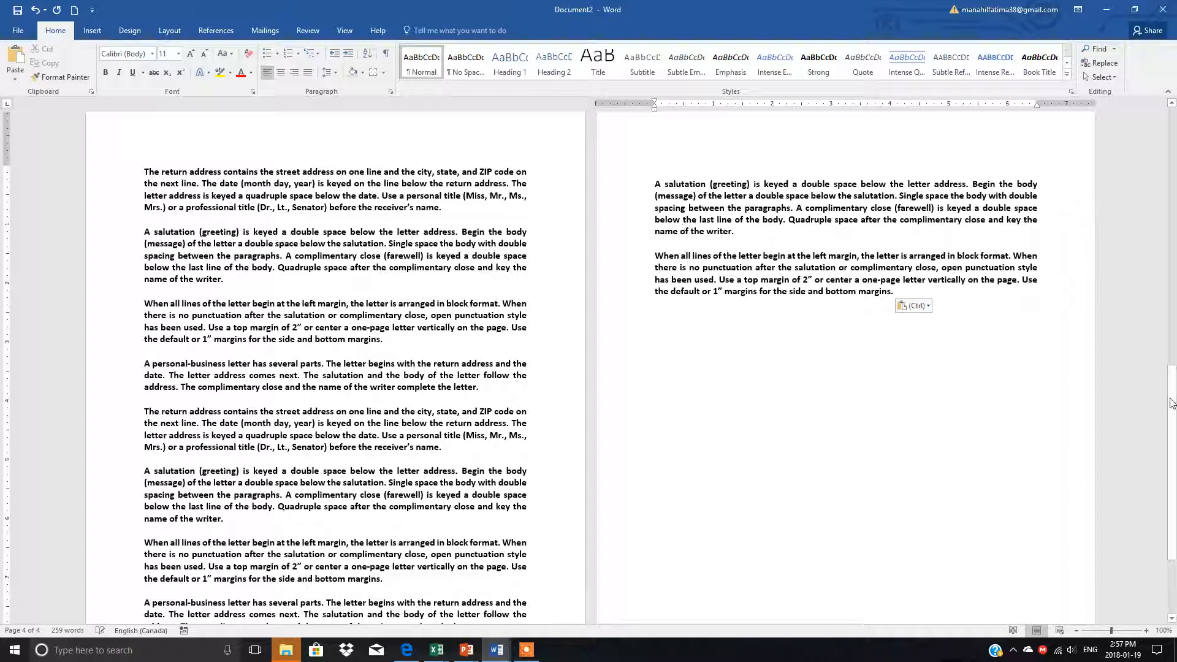
# Insert an endnote after "close" in the first body paragraph reading "The part of a letter that by convention immediately leads the signature line."
pyautogui.moveTo(1171, 403); pyautogui.dragTo(1171, 146)
pyautogui.click(200, 366)
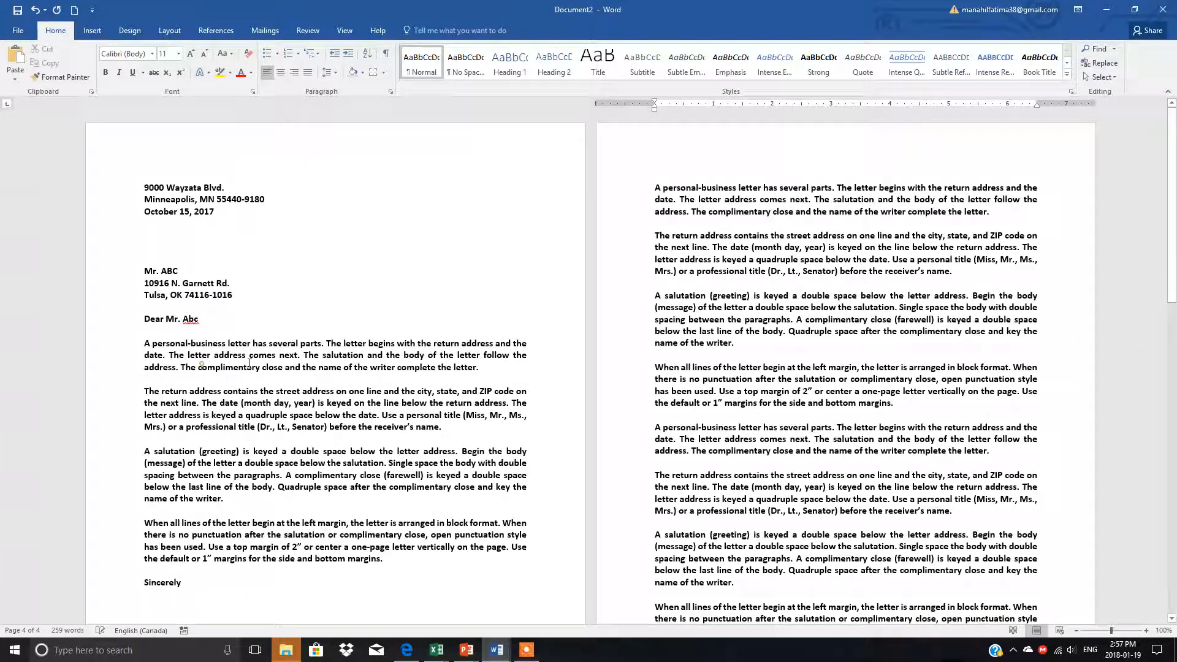
pyautogui.click(283, 368)
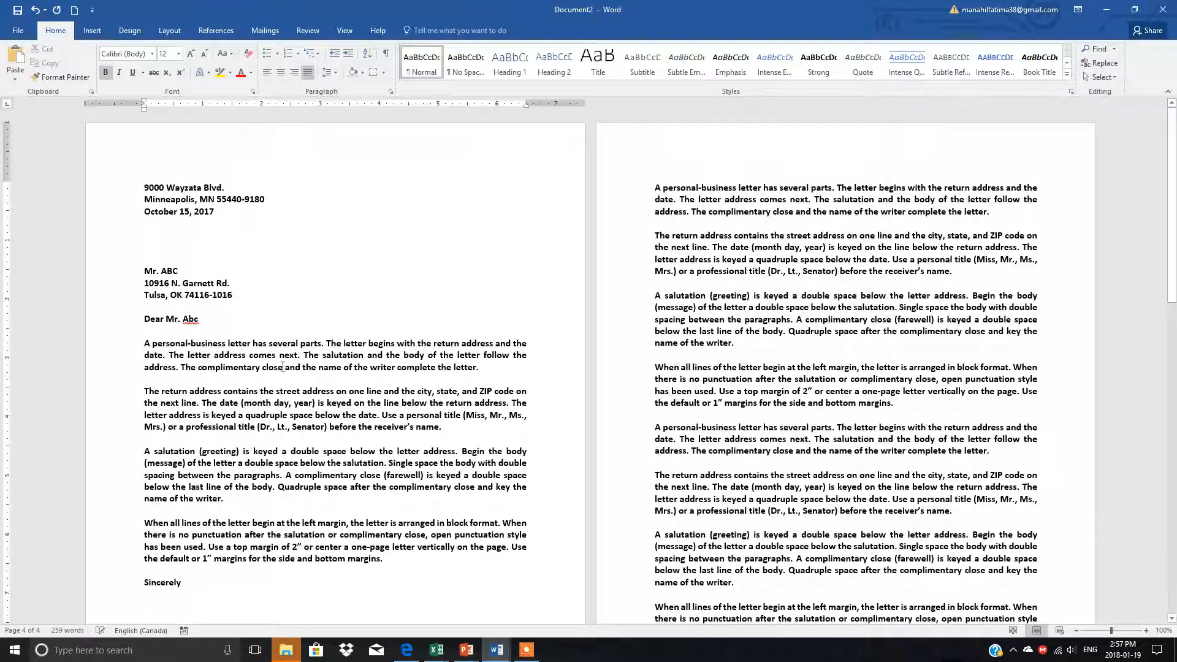
pyautogui.click(214, 34)
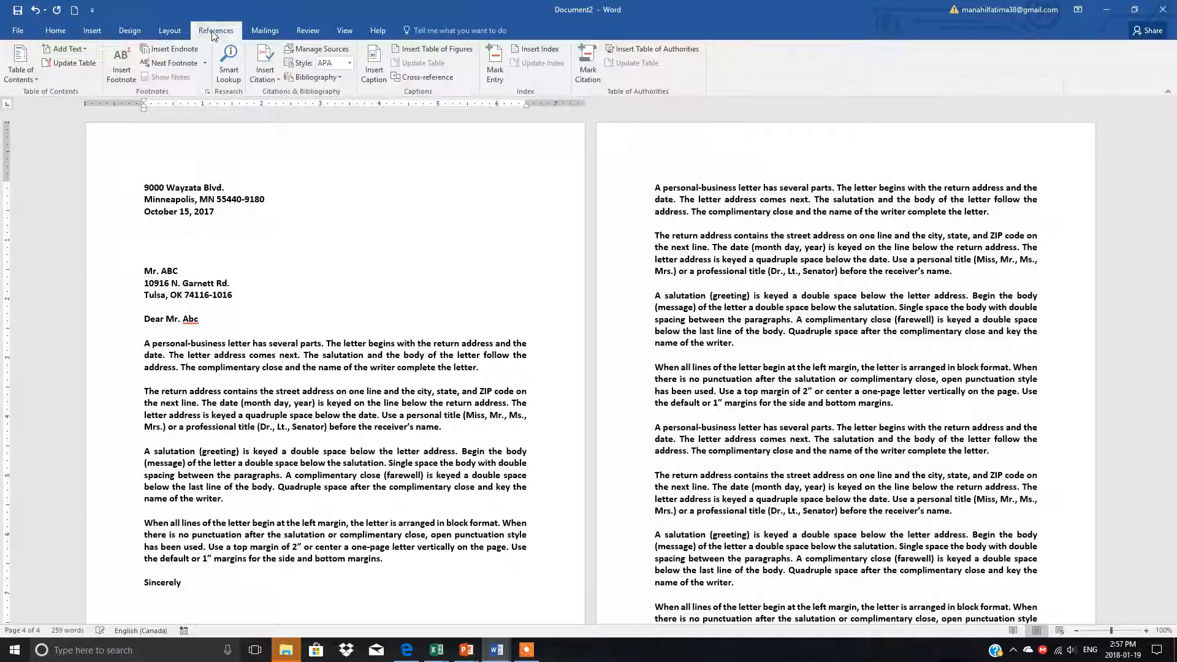
pyautogui.click(170, 51)
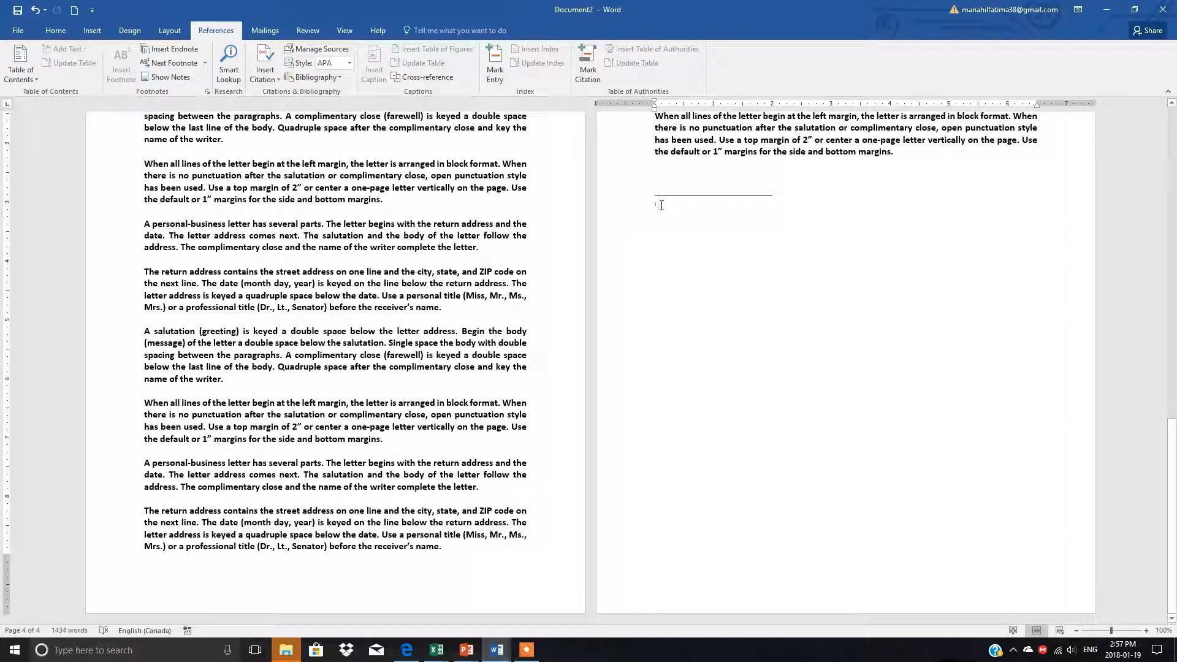
pyautogui.write('The part o')
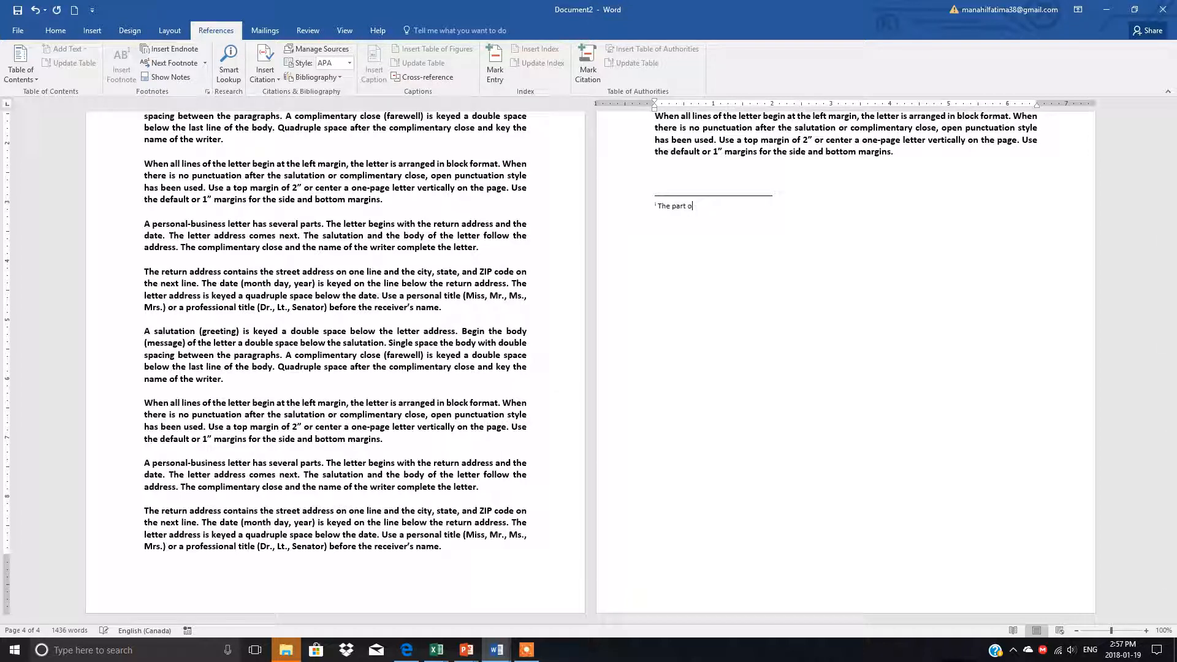
pyautogui.write('f a letter that by conventio')
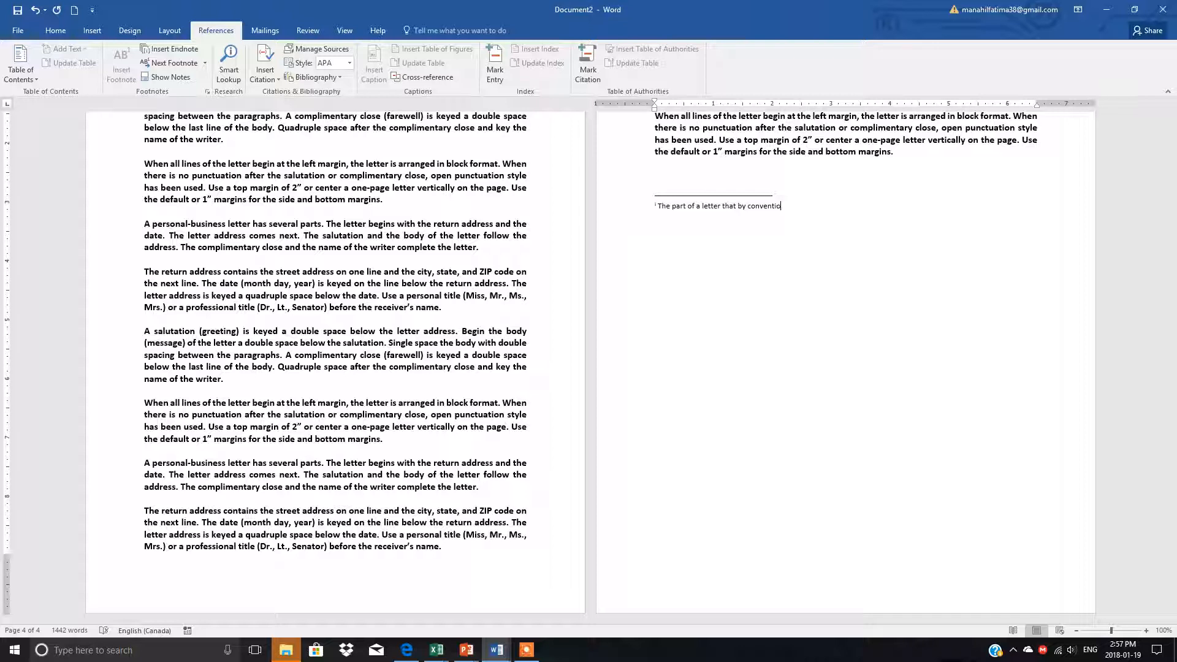
pyautogui.write('n immed')
pyautogui.write('iately leads the sign')
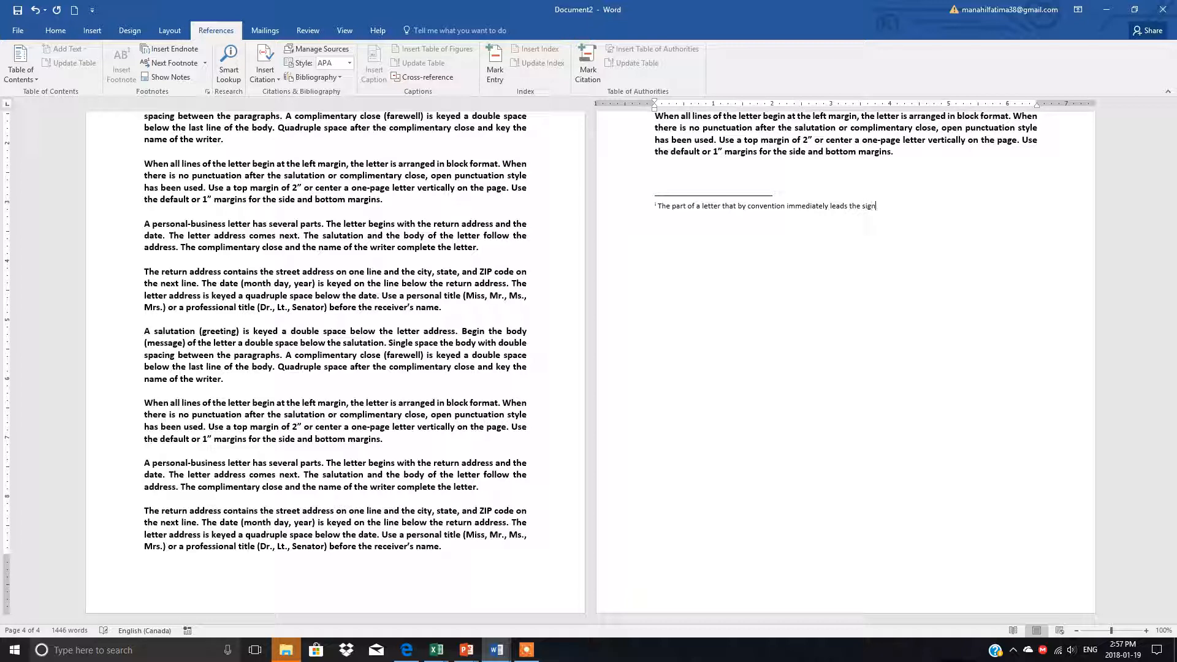
pyautogui.write('ature line.')
# Insert an endnote after "letter" at the end of the first body paragraph reading "Provides information."
pyautogui.moveTo(1171, 533); pyautogui.dragTo(1151, 144)
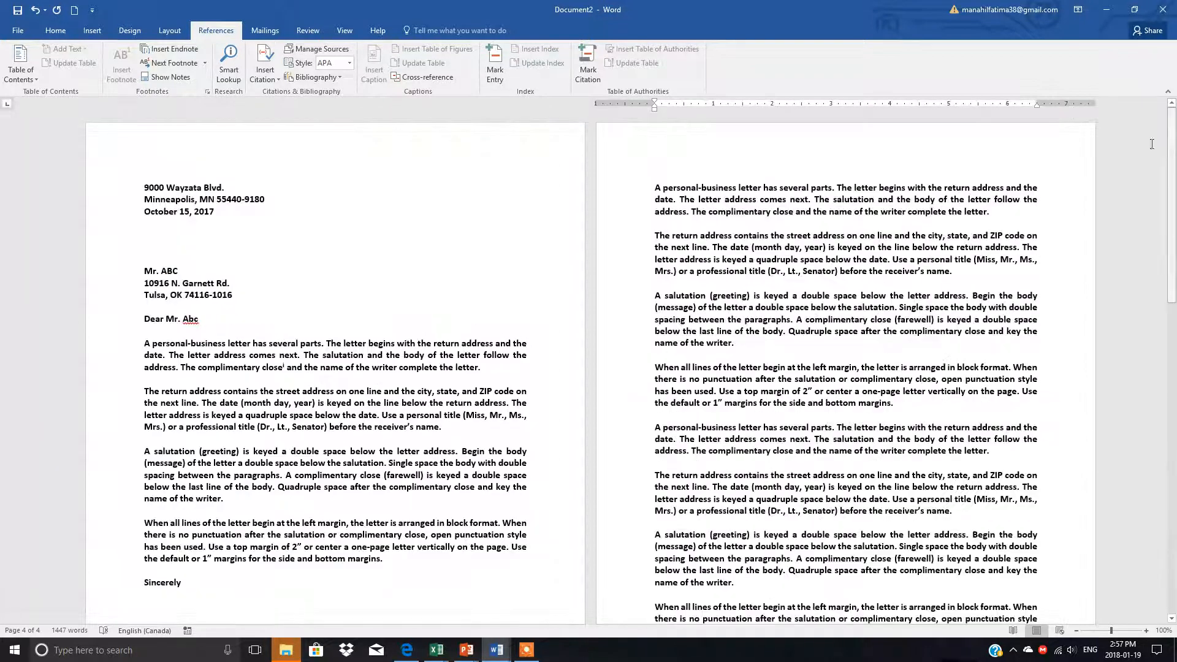
pyautogui.click(381, 560)
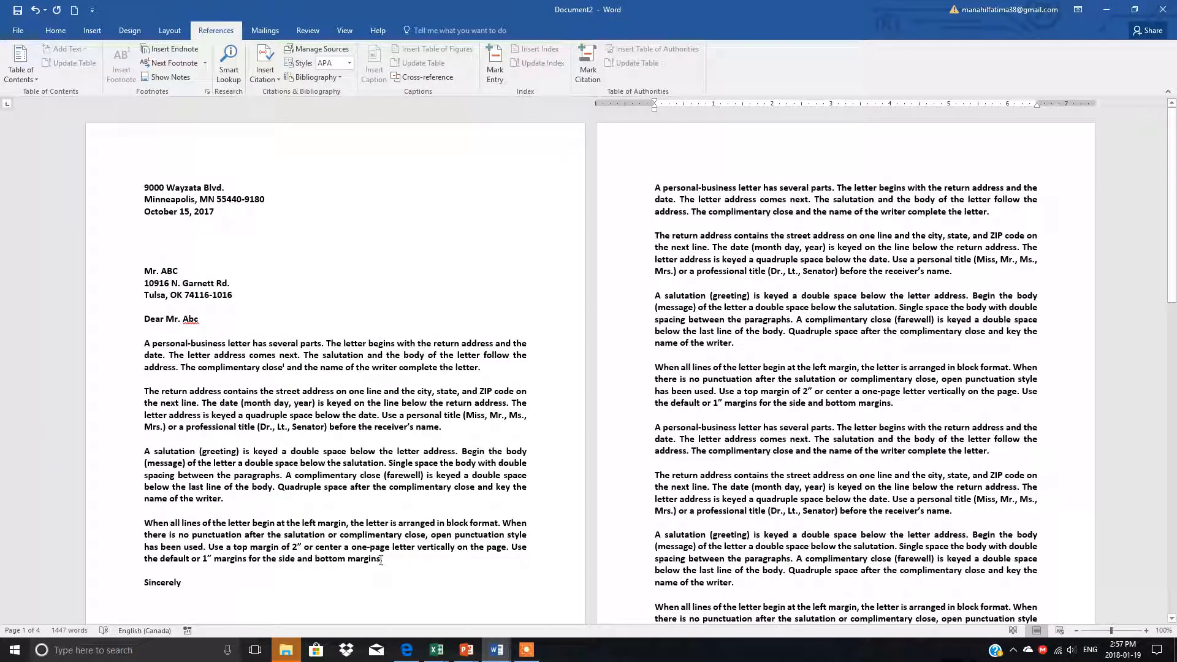
pyautogui.click(480, 368)
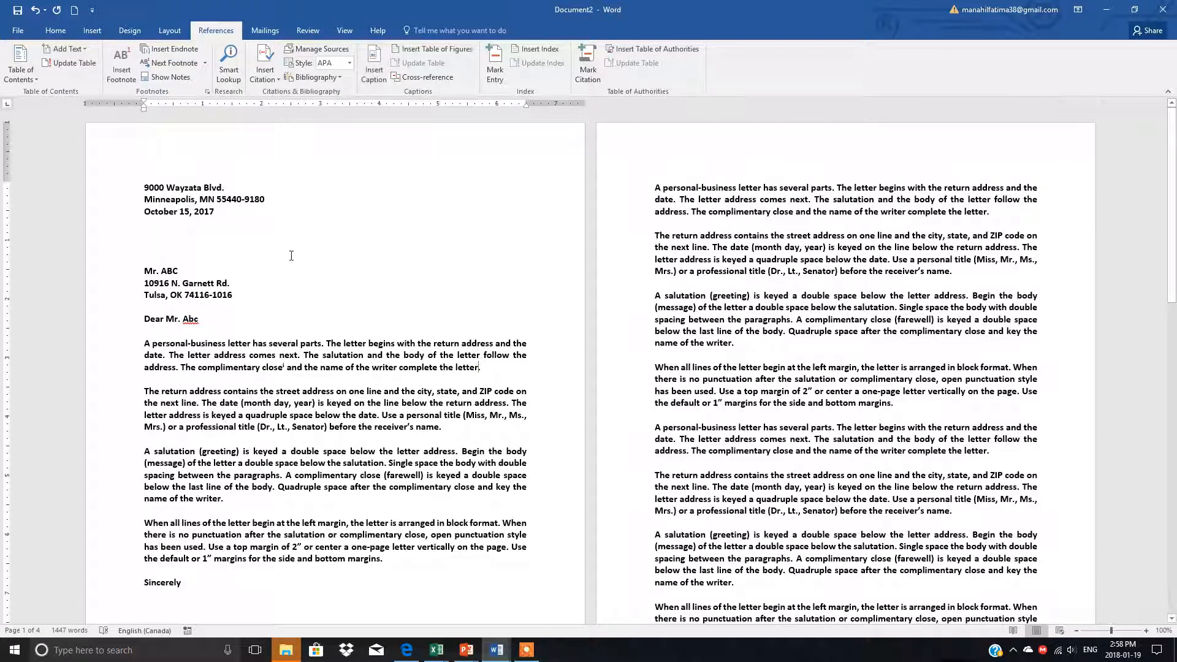
pyautogui.click(179, 49)
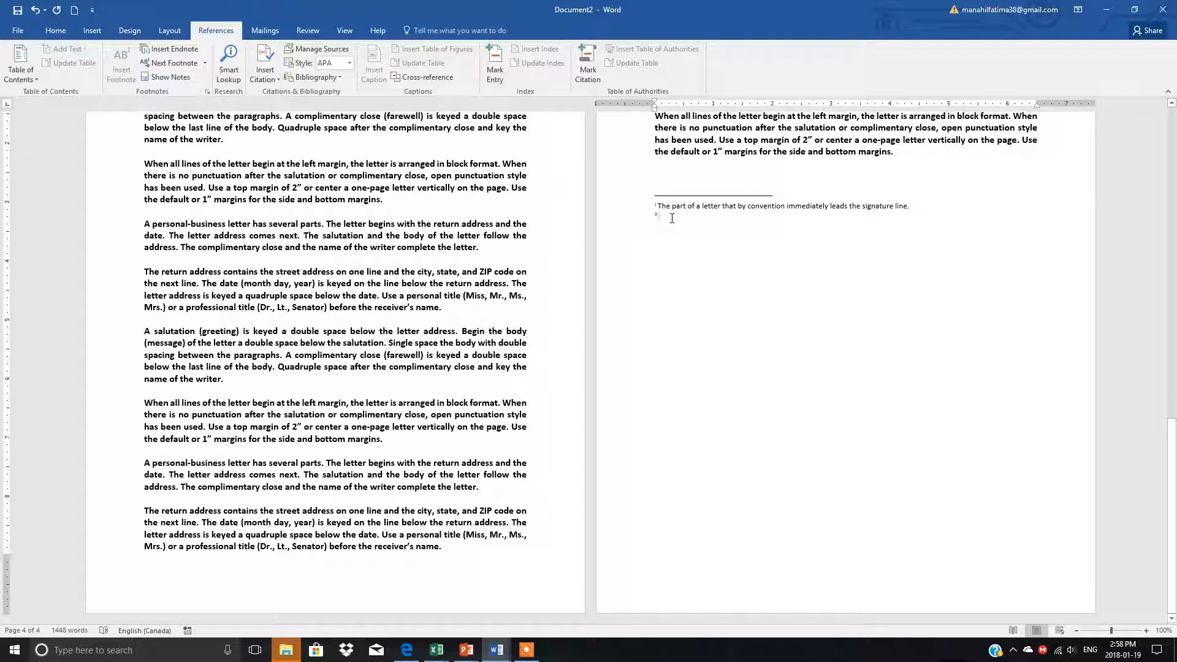
pyautogui.write('Provid')
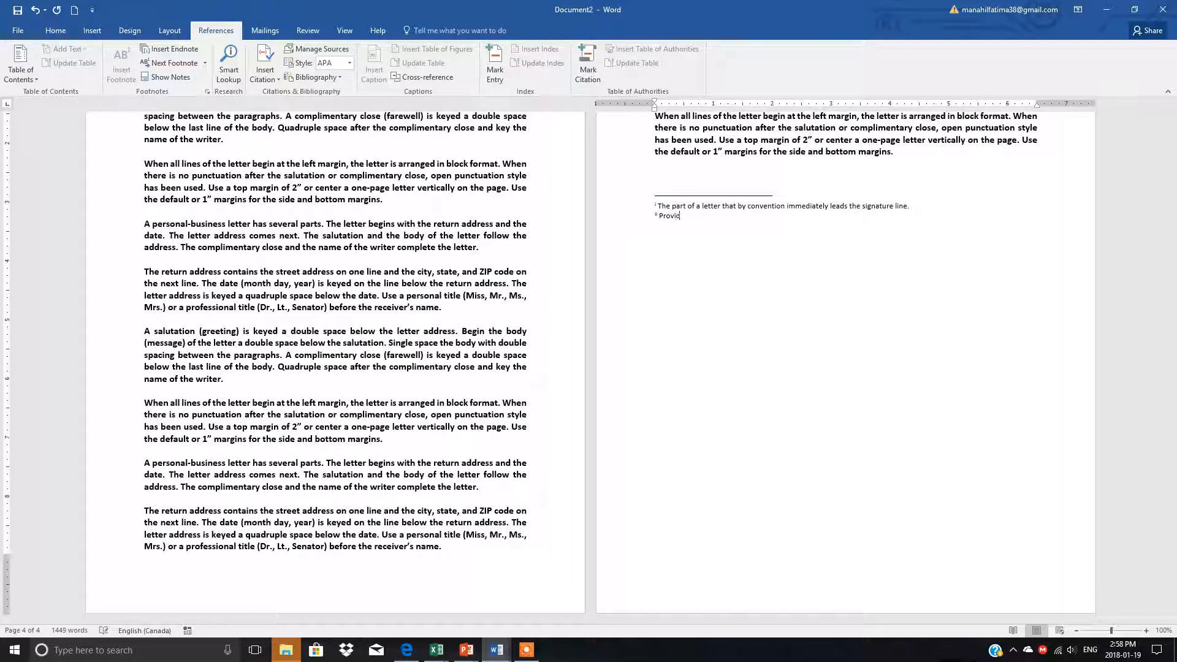
pyautogui.write('es information.')
pyautogui.moveTo(1171, 515); pyautogui.dragTo(811, 161)
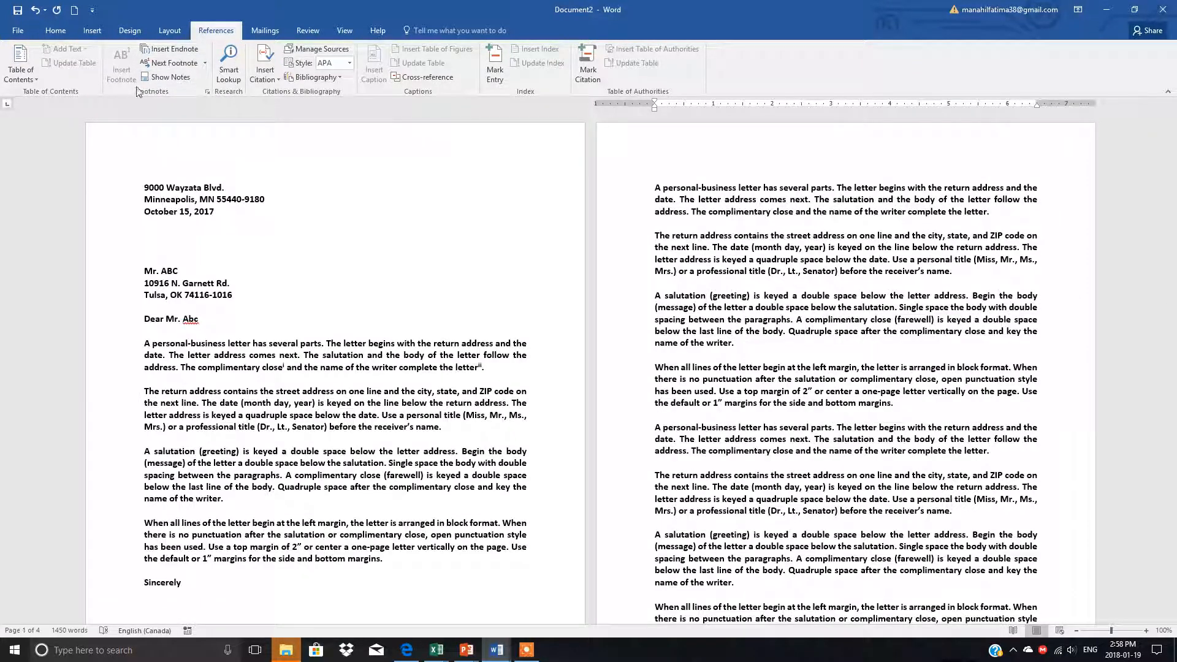